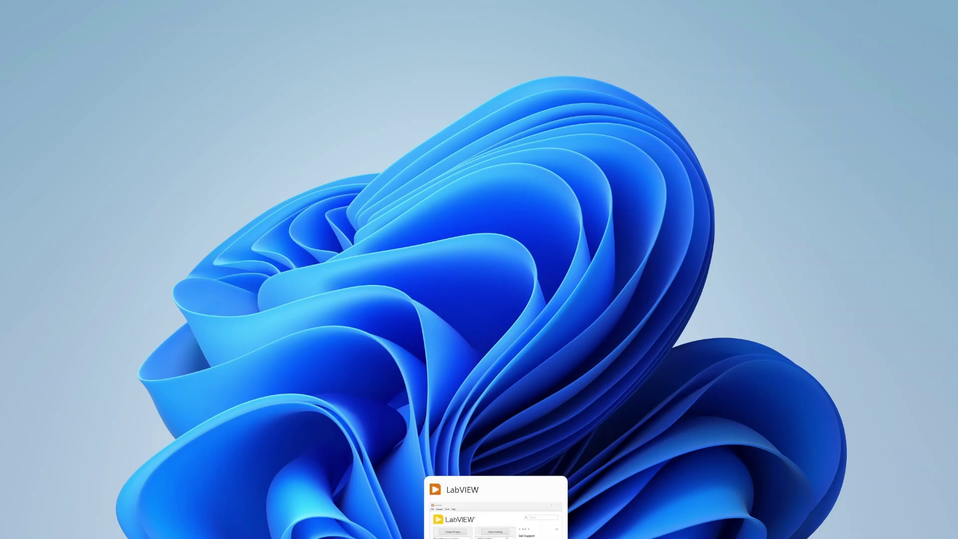
Create a new Custom Control from the File > New dialog
{"action": "left_click", "coordinate": [494, 514]}
{"action": "left_click", "coordinate": [197, 132]}
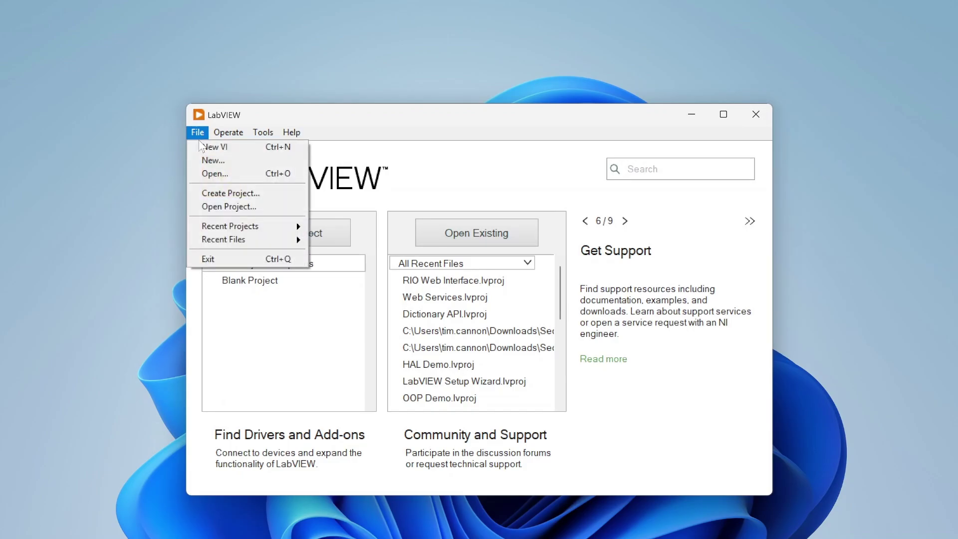
{"action": "left_click", "coordinate": [213, 157]}
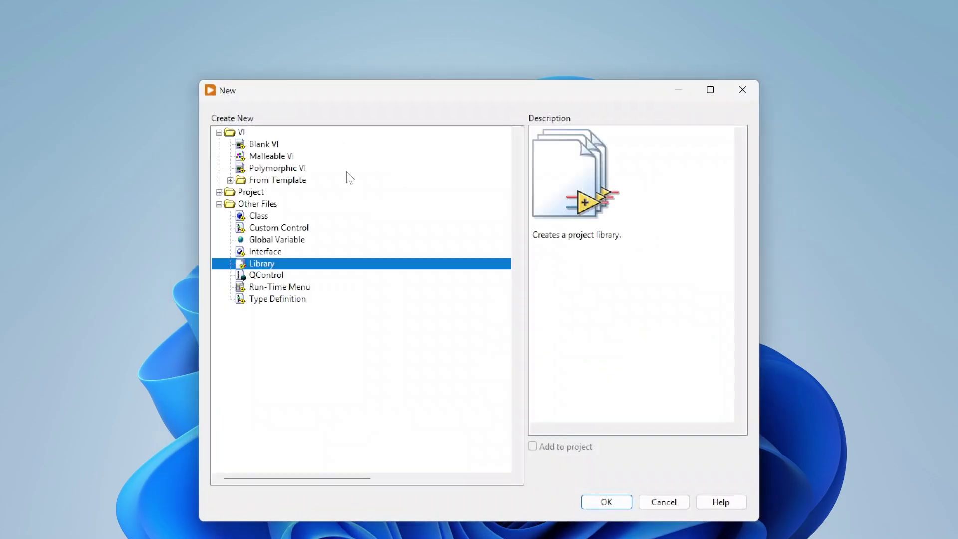
{"action": "left_click_drag", "start_coordinate": [455, 95], "coordinate": [507, 32]}
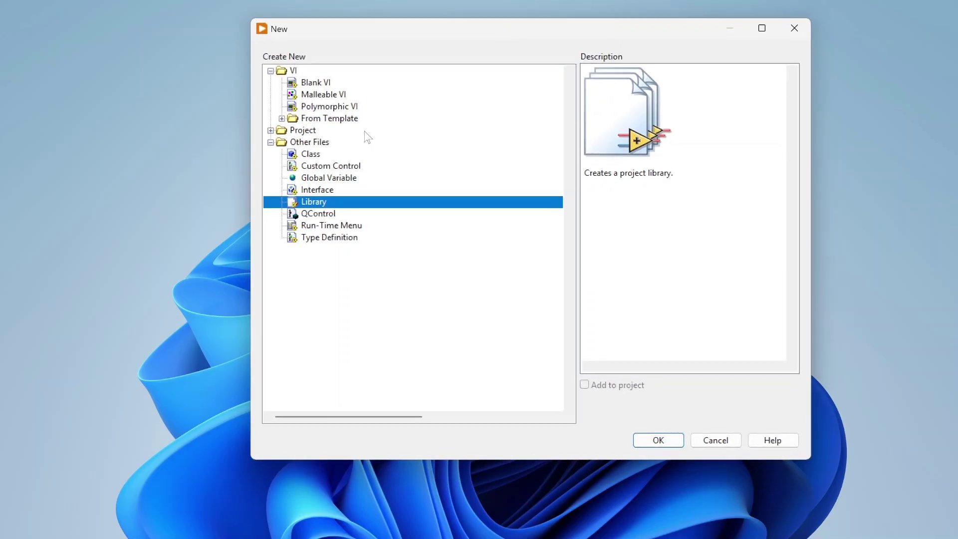
{"action": "left_click", "coordinate": [347, 169]}
{"action": "double_click", "coordinate": [347, 169]}
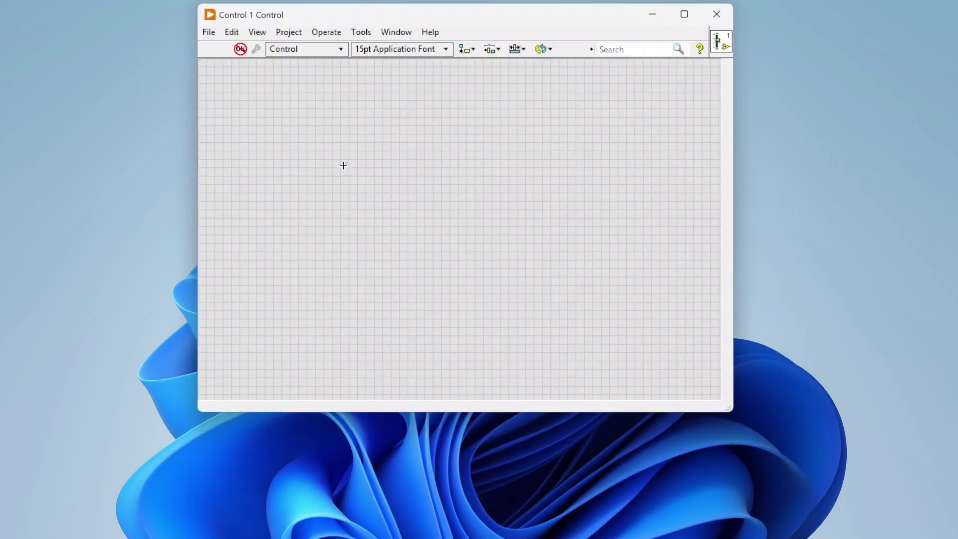
Place a Numeric > Horizontal Pointer Slide labeled 'Slide' on the front panel
{"action": "right_click", "coordinate": [358, 110]}
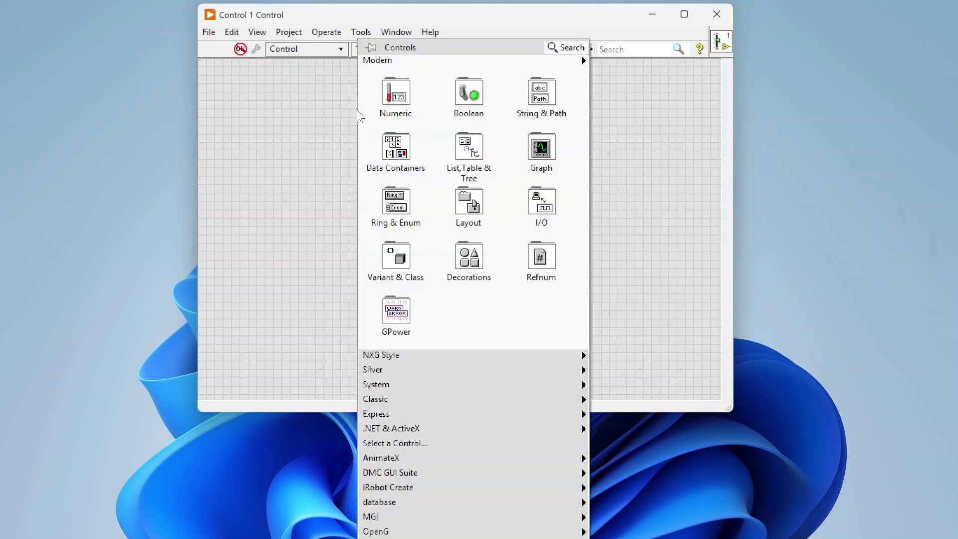
{"action": "mouse_move", "coordinate": [398, 100]}
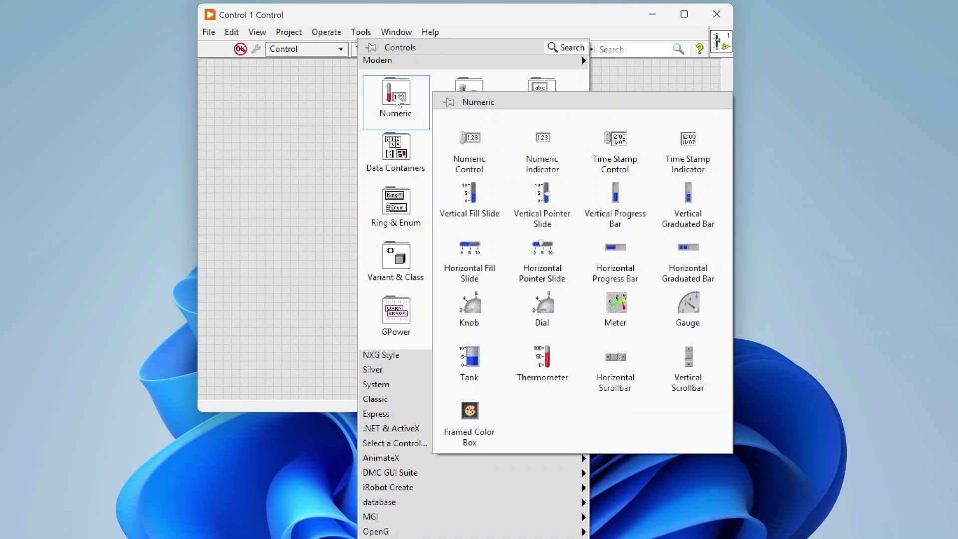
{"action": "left_click", "coordinate": [542, 247]}
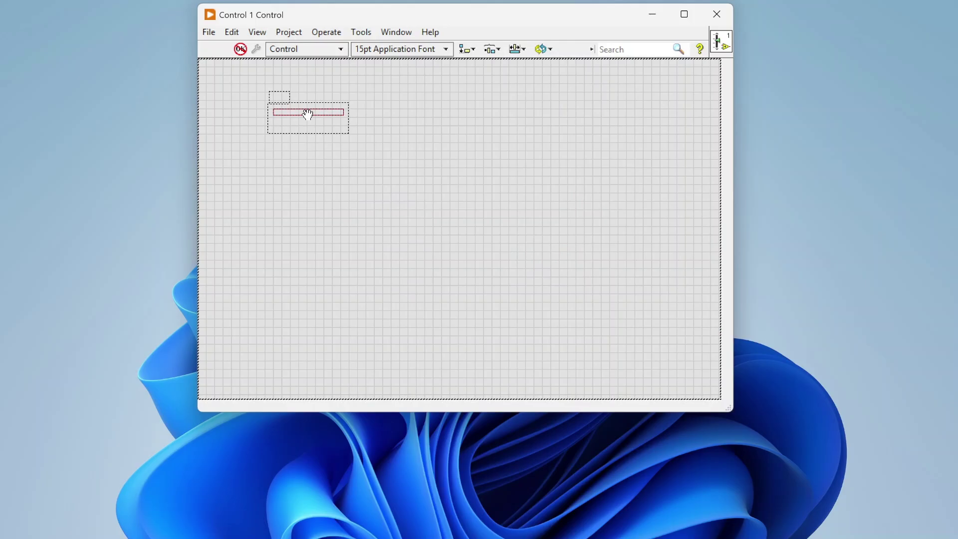
{"action": "left_click", "coordinate": [308, 115]}
{"action": "left_click", "coordinate": [399, 121]}
{"action": "left_click_drag", "start_coordinate": [273, 113], "coordinate": [308, 113]}
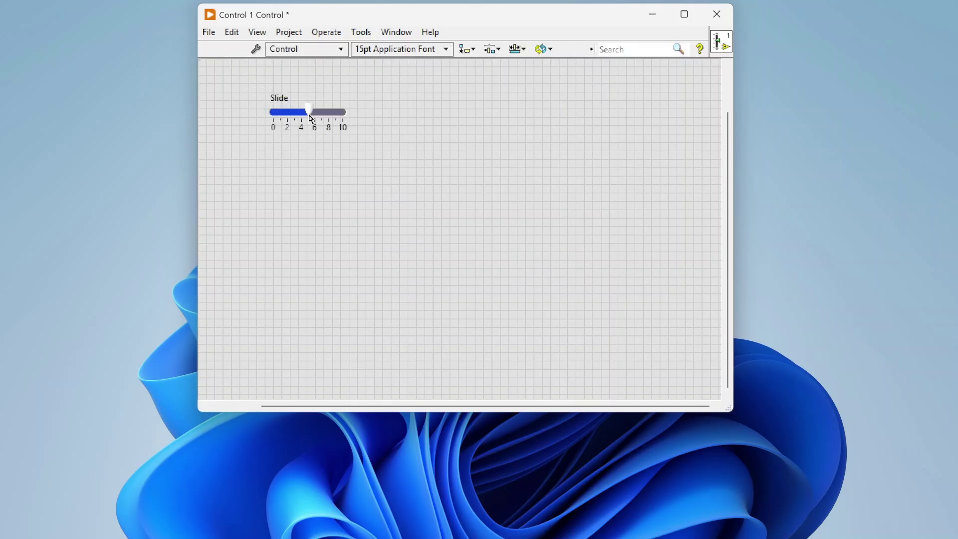
{"action": "right_click", "coordinate": [418, 114]}
{"action": "mouse_move", "coordinate": [494, 473]}
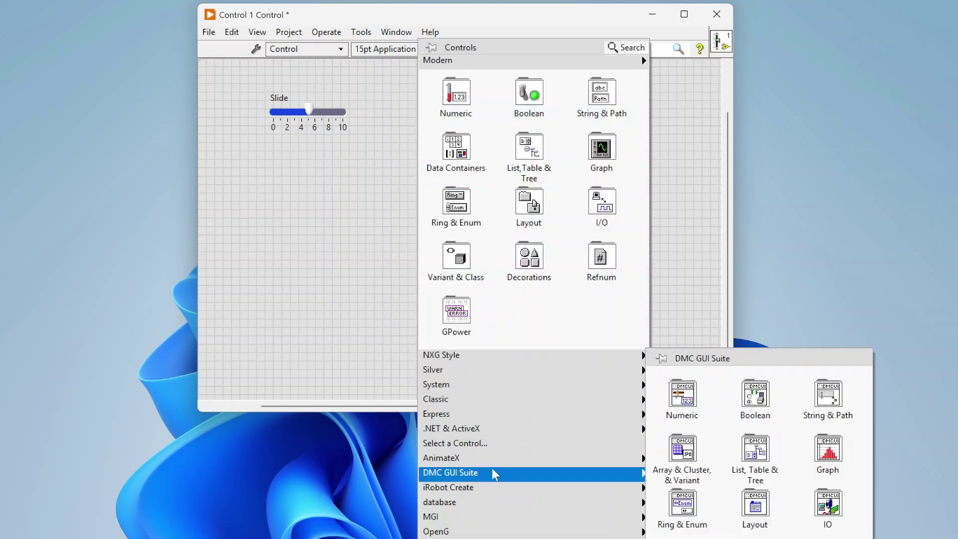
{"action": "mouse_move", "coordinate": [692, 392]}
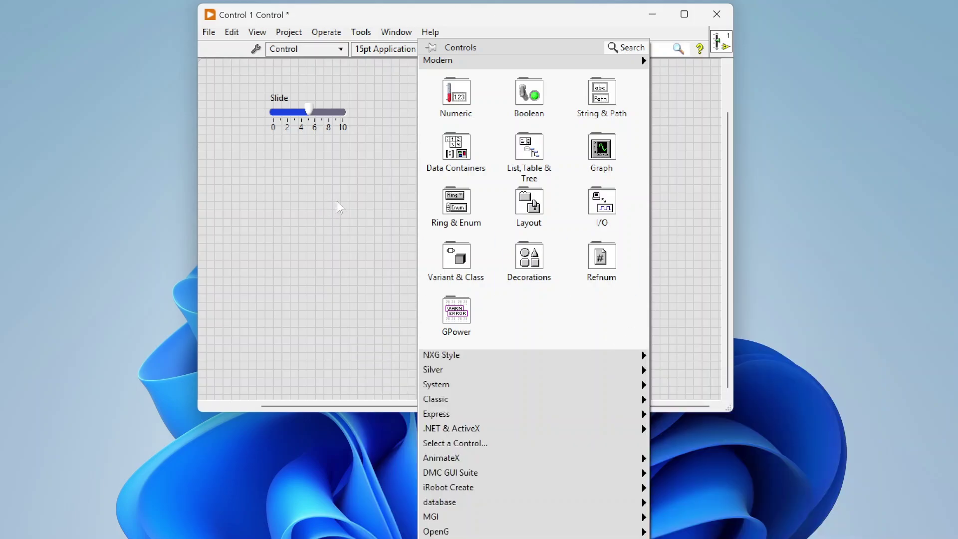
Toggle the slide between Customize Mode and edit mode, selecting its track
{"action": "left_click", "coordinate": [317, 118]}
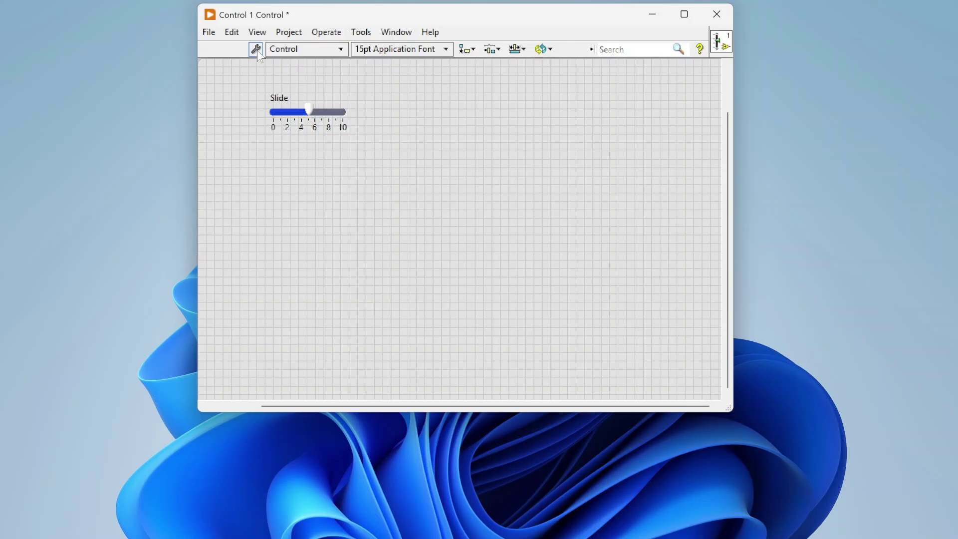
{"action": "left_click", "coordinate": [257, 51]}
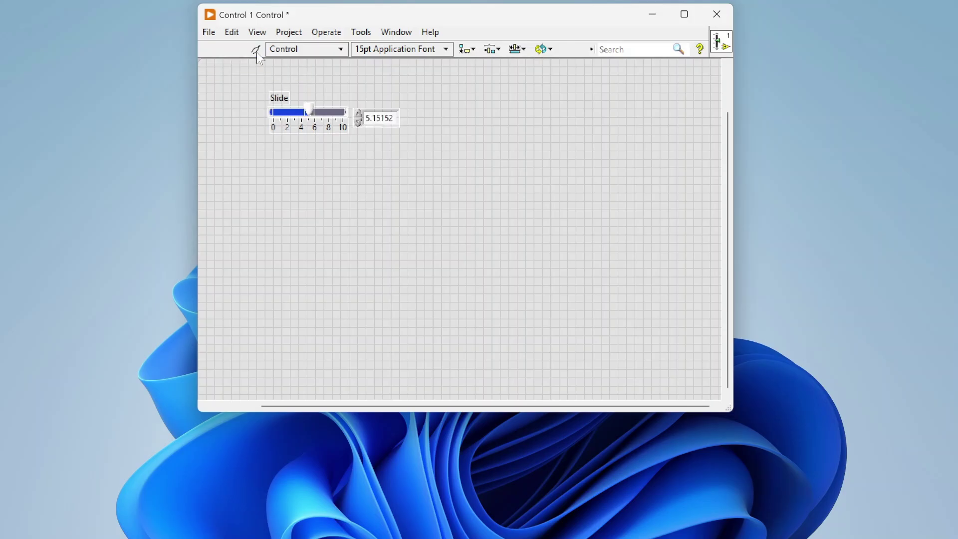
{"action": "left_click", "coordinate": [257, 51]}
{"action": "left_click", "coordinate": [256, 51]}
{"action": "left_click", "coordinate": [306, 116]}
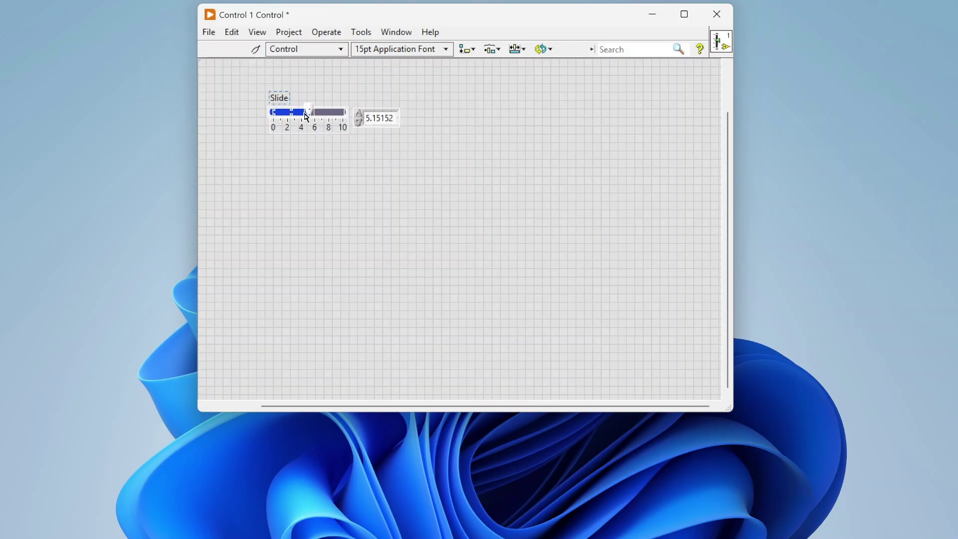
{"action": "left_click", "coordinate": [257, 52]}
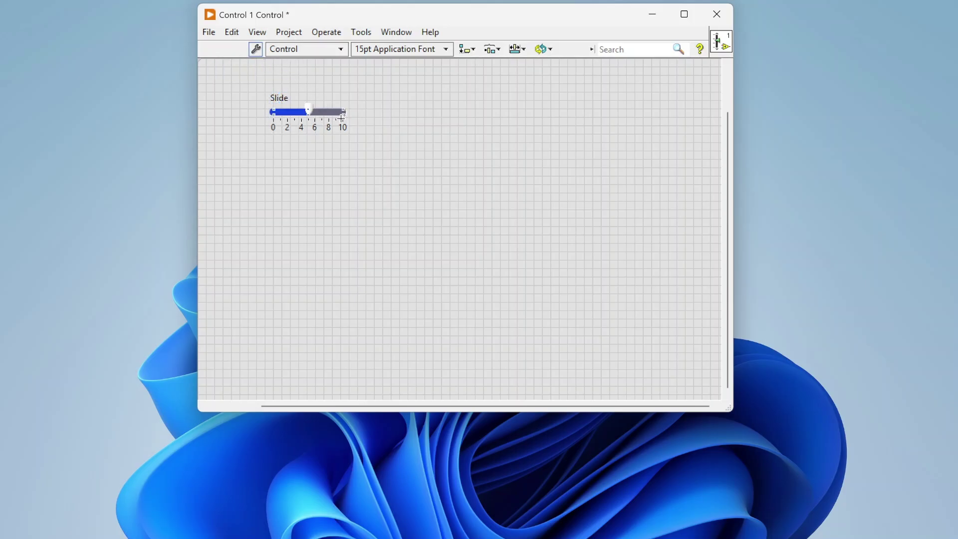
Widen the slider track, then enter Customize Mode and select its digital display
{"action": "mouse_move", "coordinate": [347, 116]}
{"action": "left_mouse_down"}
{"action": "mouse_move", "coordinate": [350, 124]}
{"action": "mouse_move", "coordinate": [382, 116]}
{"action": "mouse_move", "coordinate": [299, 111]}
{"action": "mouse_move", "coordinate": [337, 111]}
{"action": "left_mouse_up"}
{"action": "left_click", "coordinate": [256, 50]}
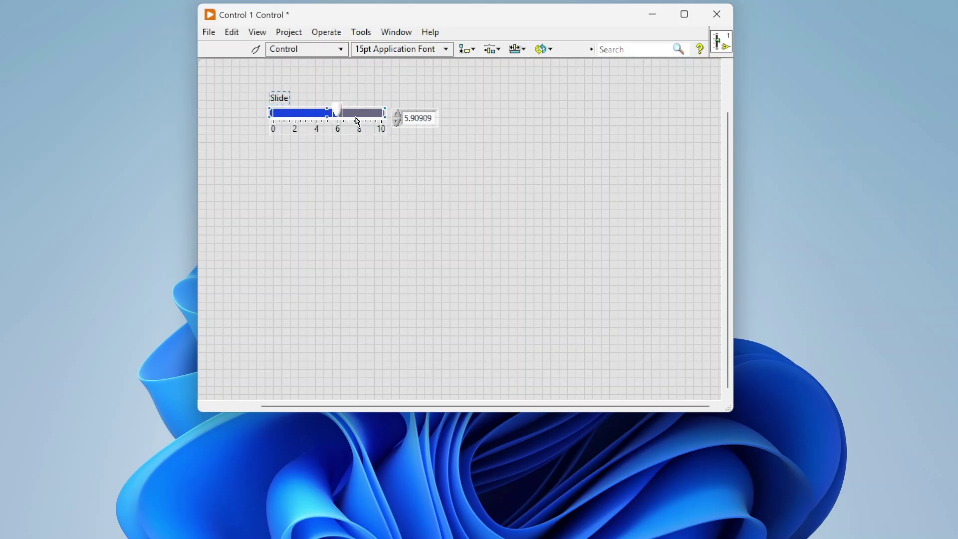
{"action": "left_click", "coordinate": [402, 118]}
{"action": "left_click", "coordinate": [351, 78]}
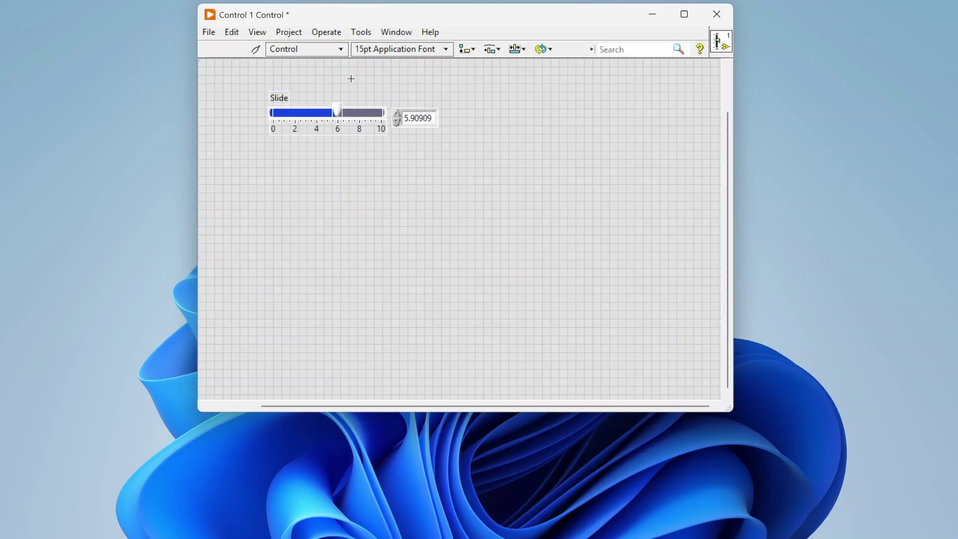
Import airplane.png from Downloads > Custom Control Demo as the slider thumb
{"action": "right_click", "coordinate": [338, 111]}
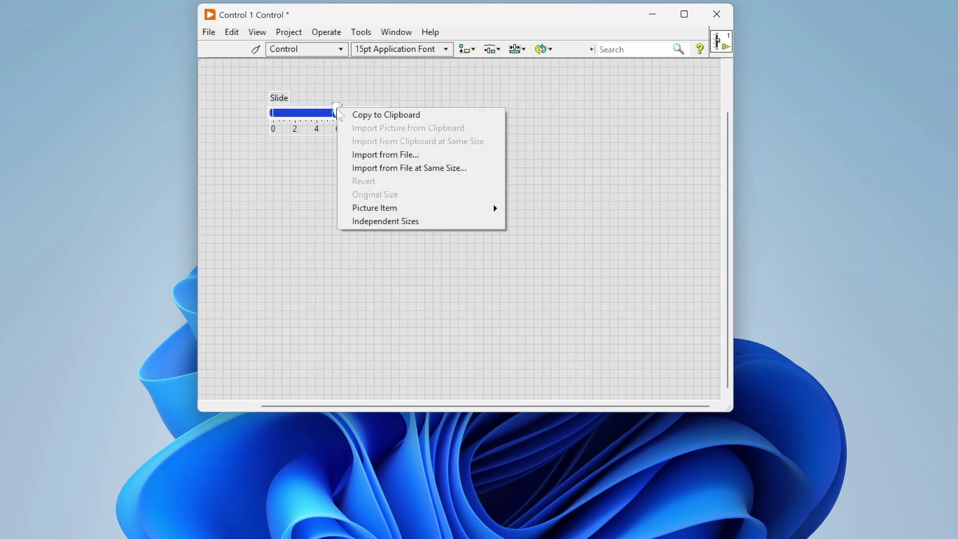
{"action": "left_click", "coordinate": [421, 157]}
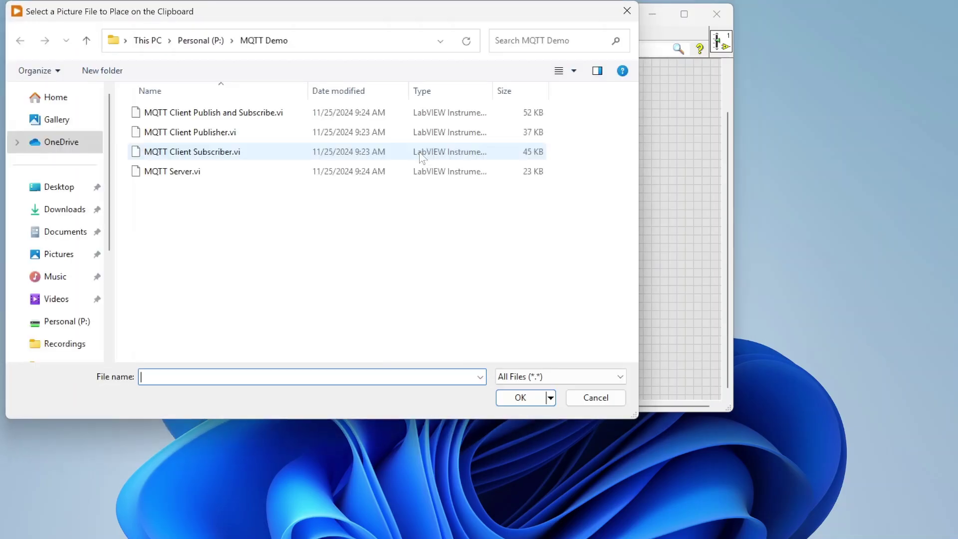
{"action": "left_click", "coordinate": [64, 209]}
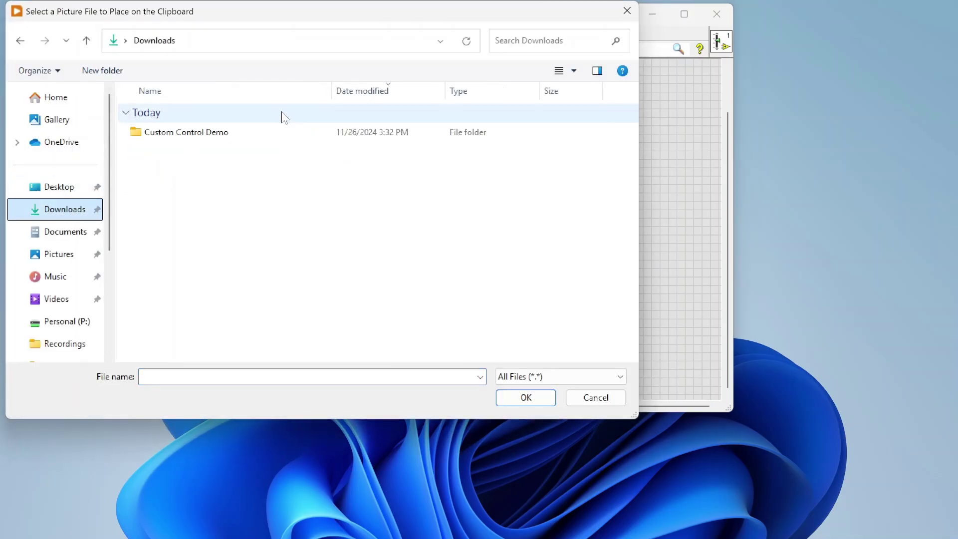
{"action": "double_click", "coordinate": [259, 133]}
{"action": "left_click", "coordinate": [243, 134]}
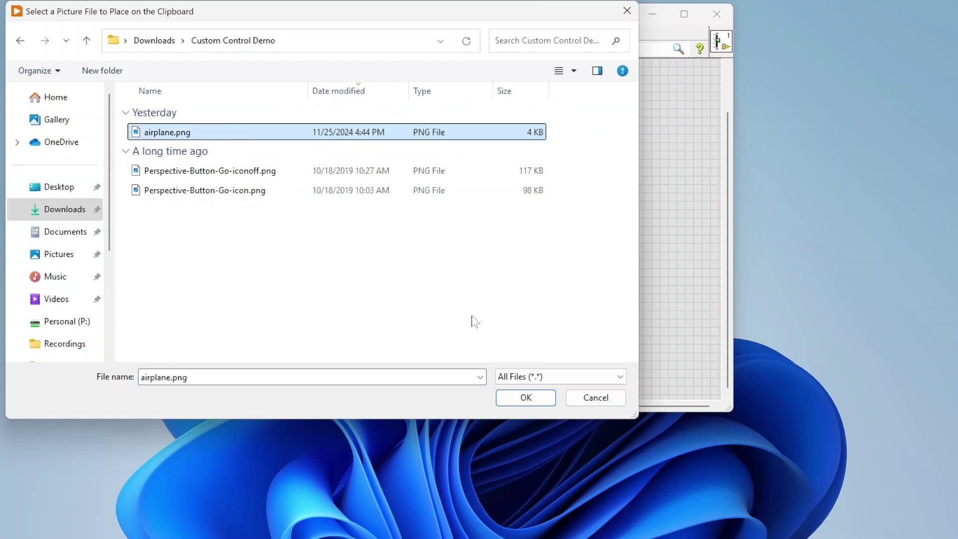
{"action": "left_click", "coordinate": [504, 395]}
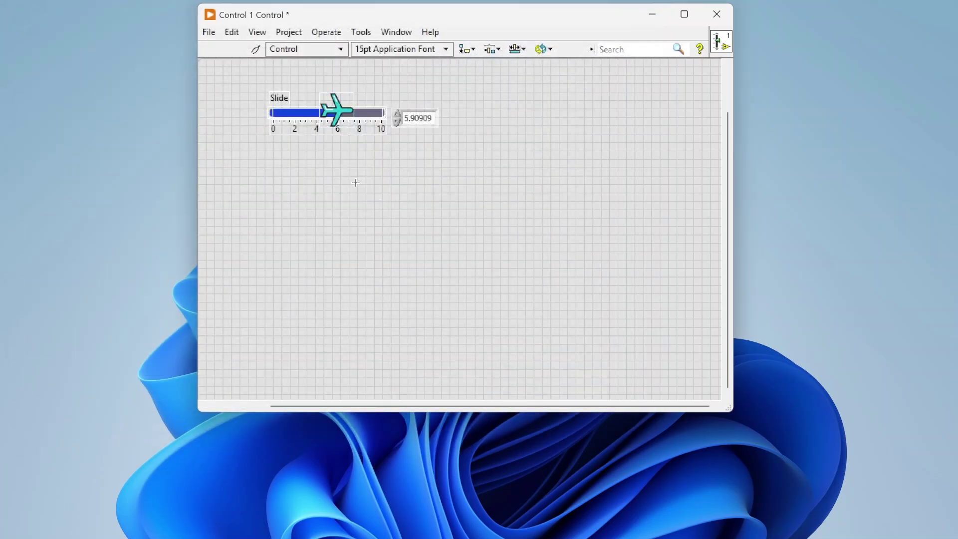
Back in edit mode, slide the airplane thumb between about 2 and 6 to test it
{"action": "left_click", "coordinate": [336, 110]}
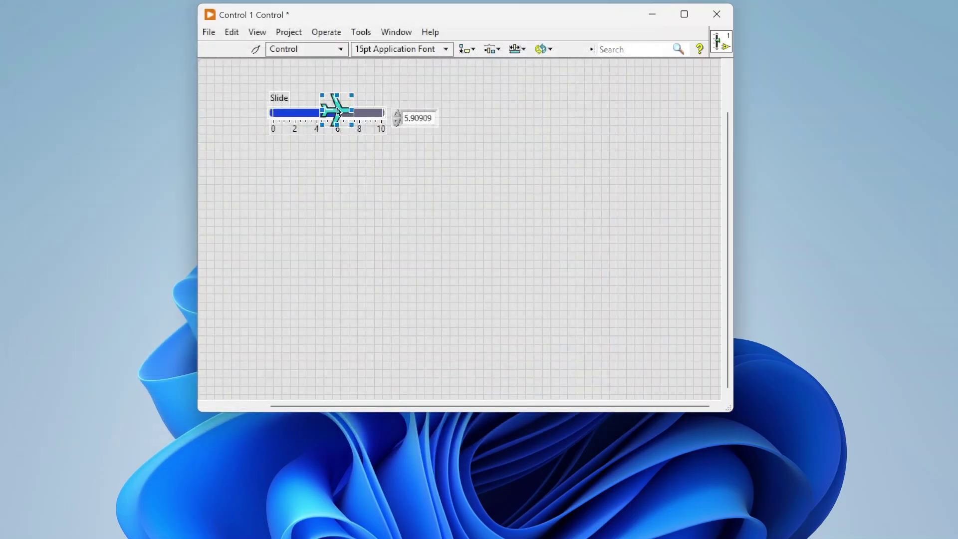
{"action": "left_click", "coordinate": [255, 49]}
{"action": "mouse_move", "coordinate": [339, 110]}
{"action": "left_mouse_down"}
{"action": "mouse_move", "coordinate": [319, 111]}
{"action": "mouse_move", "coordinate": [363, 111]}
{"action": "mouse_move", "coordinate": [314, 122]}
{"action": "mouse_move", "coordinate": [351, 133]}
{"action": "mouse_move", "coordinate": [325, 115]}
{"action": "left_mouse_up"}
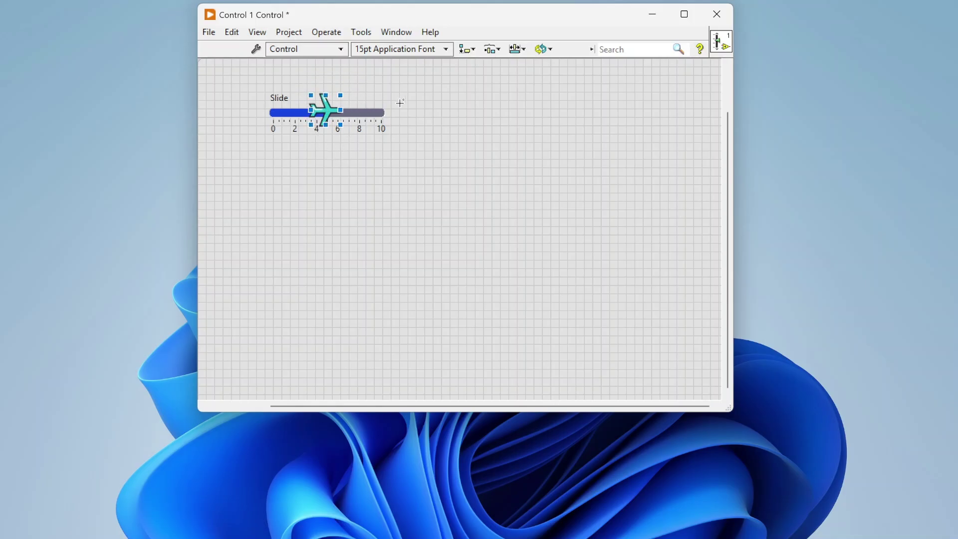
{"action": "left_click", "coordinate": [383, 118]}
{"action": "left_click_drag", "start_coordinate": [327, 119], "coordinate": [342, 118]}
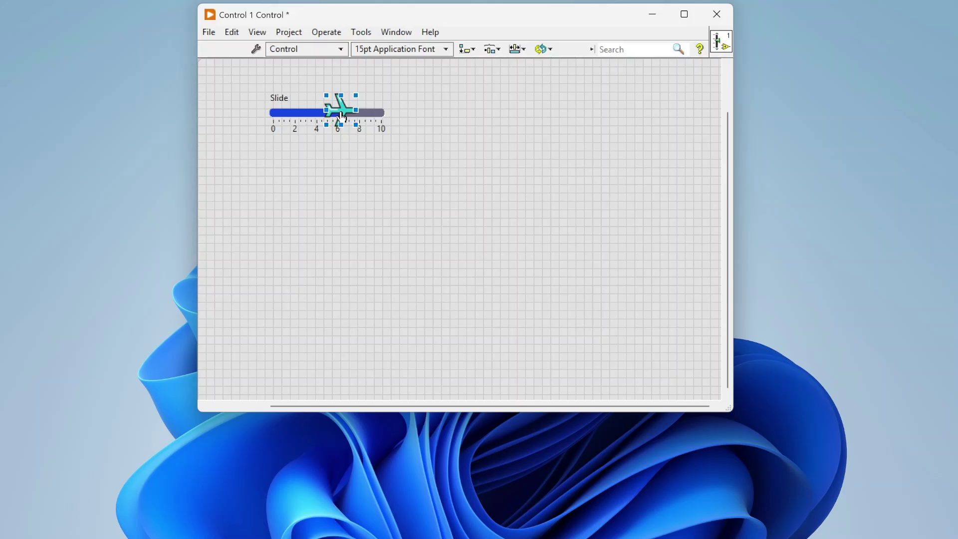
{"action": "left_click_drag", "start_coordinate": [342, 117], "coordinate": [309, 117]}
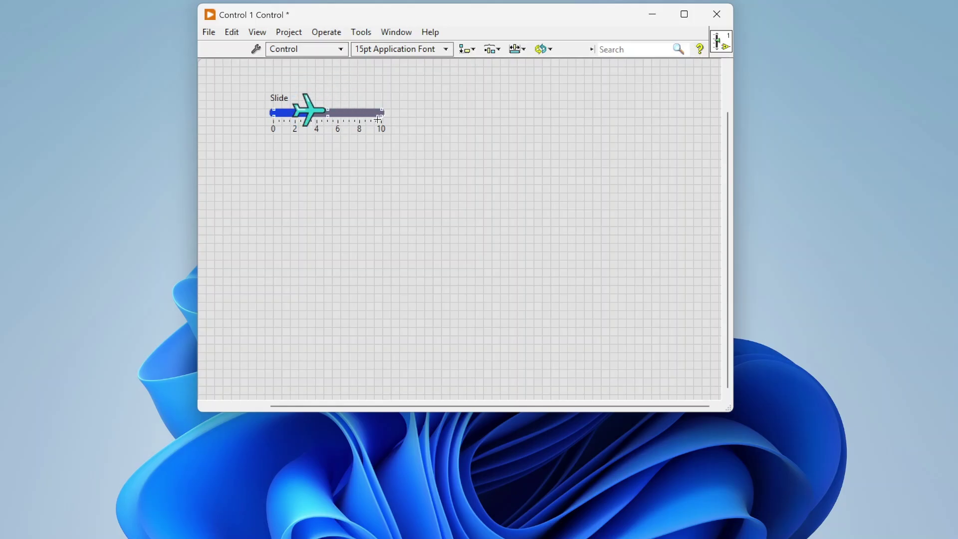
Set the slide's fill colour to red in its properties
{"action": "right_click", "coordinate": [330, 117]}
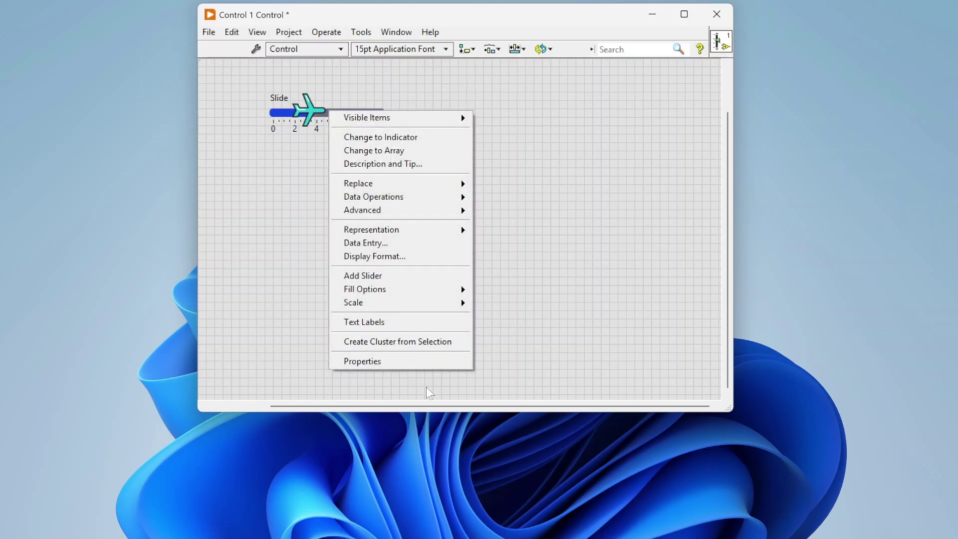
{"action": "left_click", "coordinate": [427, 359]}
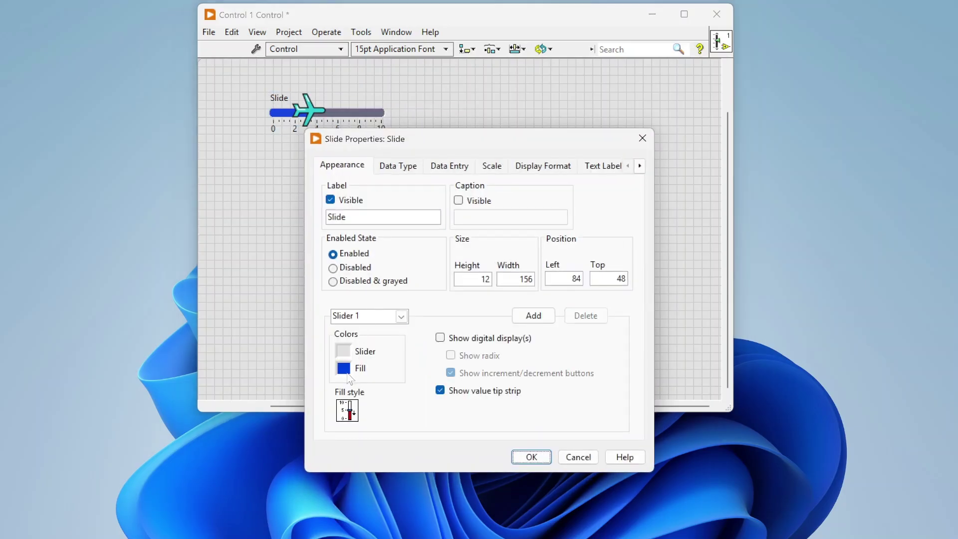
{"action": "left_click", "coordinate": [344, 370]}
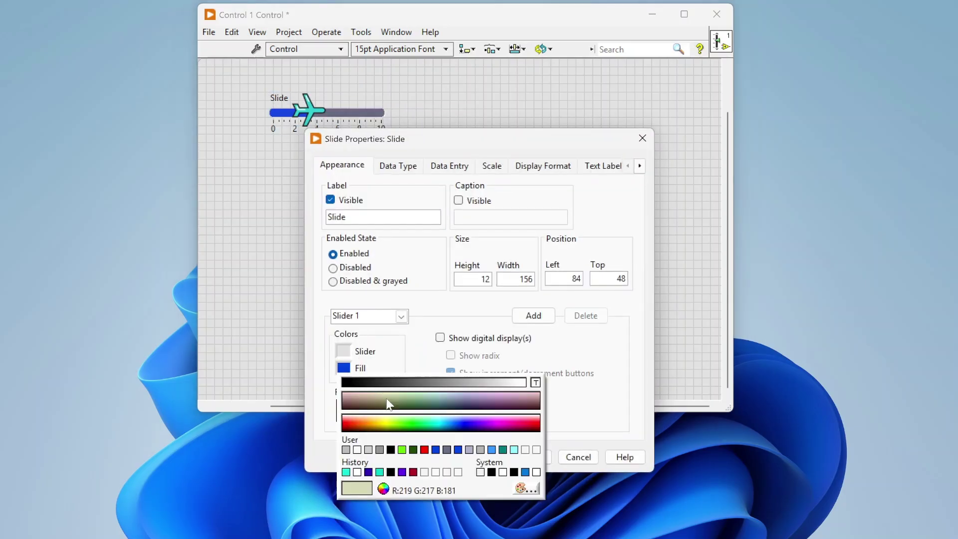
{"action": "left_click", "coordinate": [425, 449]}
{"action": "left_click", "coordinate": [528, 457]}
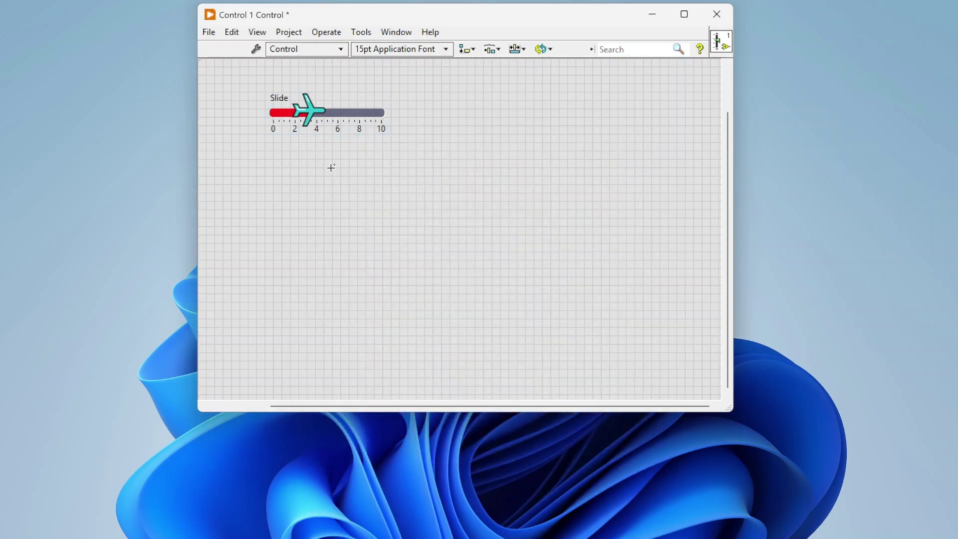
Move the airplane thumb to about 5 and shift the Slide control slightly right
{"action": "left_click_drag", "start_coordinate": [315, 119], "coordinate": [347, 124]}
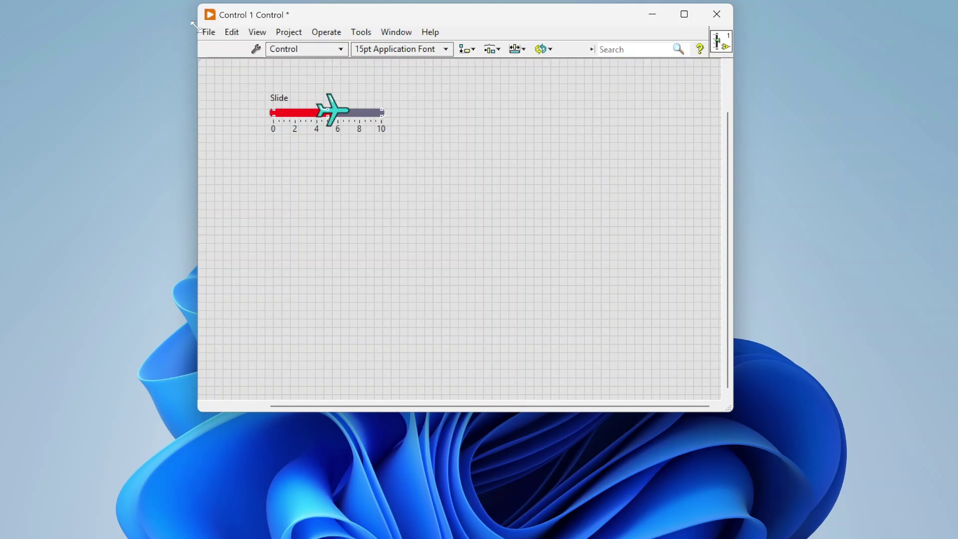
{"action": "left_click_drag", "start_coordinate": [266, 81], "coordinate": [376, 160]}
{"action": "mouse_move", "coordinate": [361, 120]}
{"action": "left_mouse_down"}
{"action": "mouse_move", "coordinate": [444, 136]}
{"action": "mouse_move", "coordinate": [377, 120]}
{"action": "left_mouse_up"}
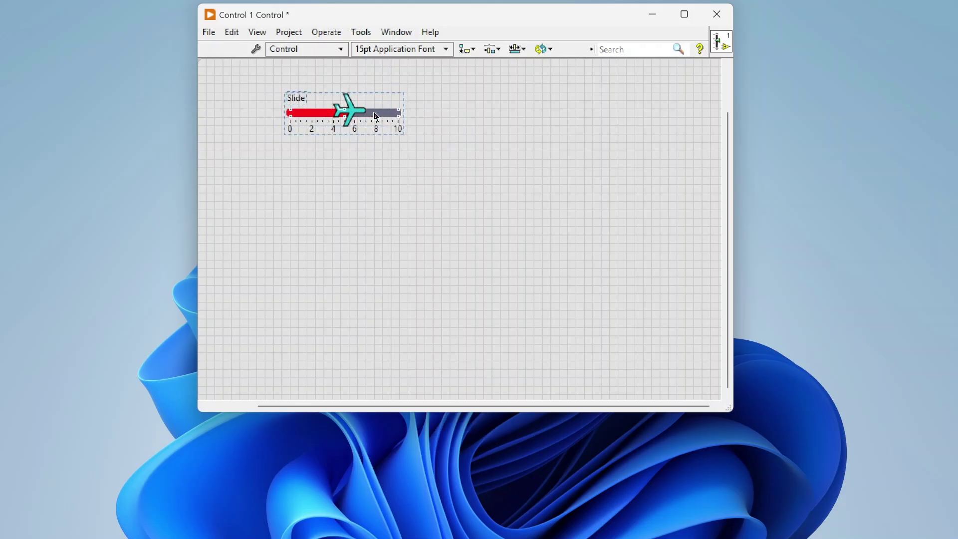
{"action": "left_click", "coordinate": [462, 117]}
{"action": "left_click", "coordinate": [348, 102]}
{"action": "left_click_drag", "start_coordinate": [350, 103], "coordinate": [391, 114]}
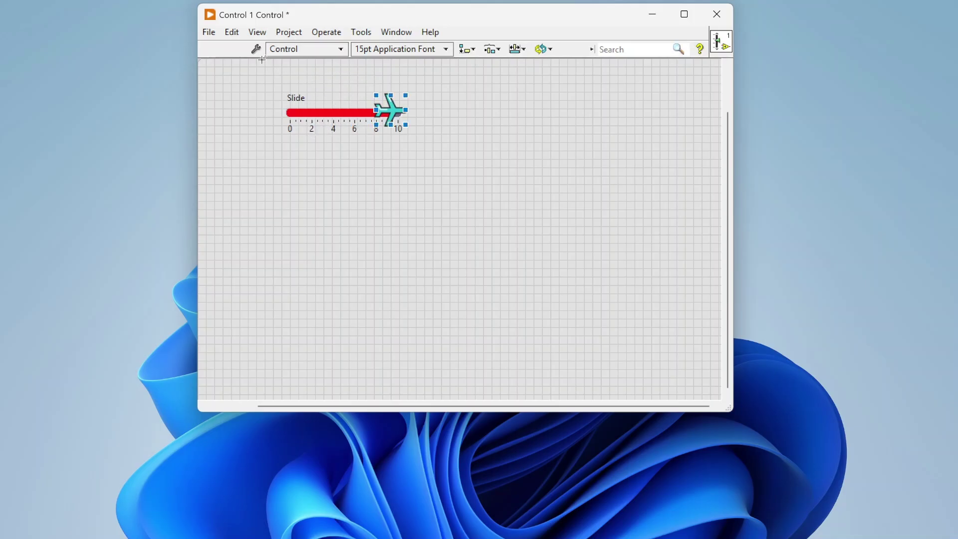
In Customize Mode, inspect the airplane pointer, red fill and digital display, then select the whole slide
{"action": "left_click", "coordinate": [256, 49]}
{"action": "right_click", "coordinate": [339, 119]}
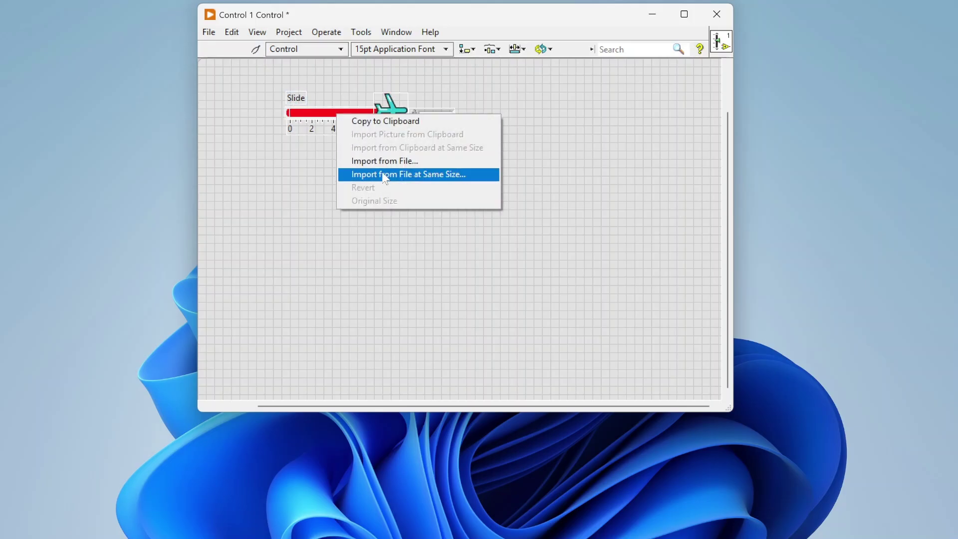
{"action": "left_click", "coordinate": [339, 90]}
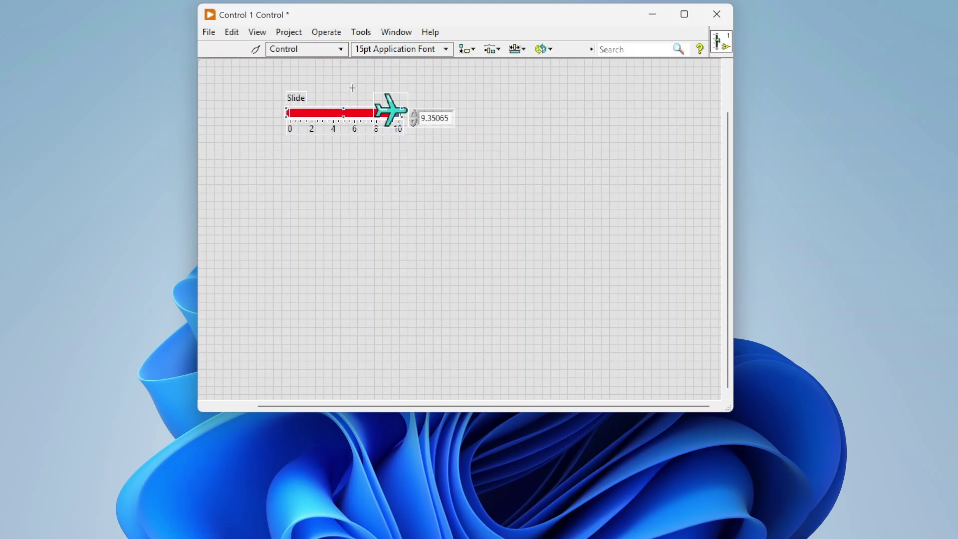
{"action": "left_click", "coordinate": [376, 121]}
{"action": "left_click", "coordinate": [318, 116]}
{"action": "left_click", "coordinate": [281, 107]}
{"action": "left_click", "coordinate": [258, 50]}
{"action": "left_click_drag", "start_coordinate": [250, 82], "coordinate": [486, 177]}
Replace the slide with a Boolean OK Button enlarged to about 185x97
{"action": "key", "text": "Delete"}
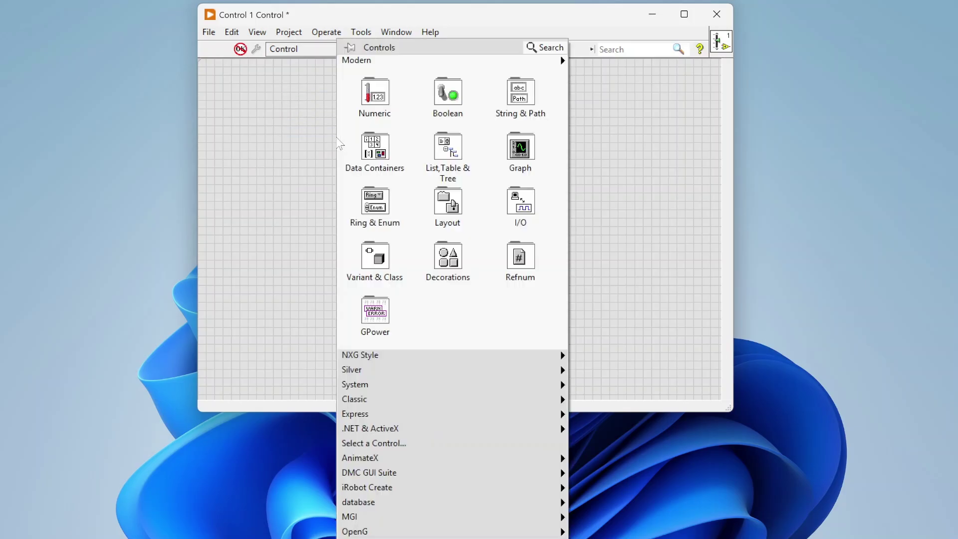
{"action": "right_click", "coordinate": [341, 139]}
{"action": "mouse_move", "coordinate": [448, 100]}
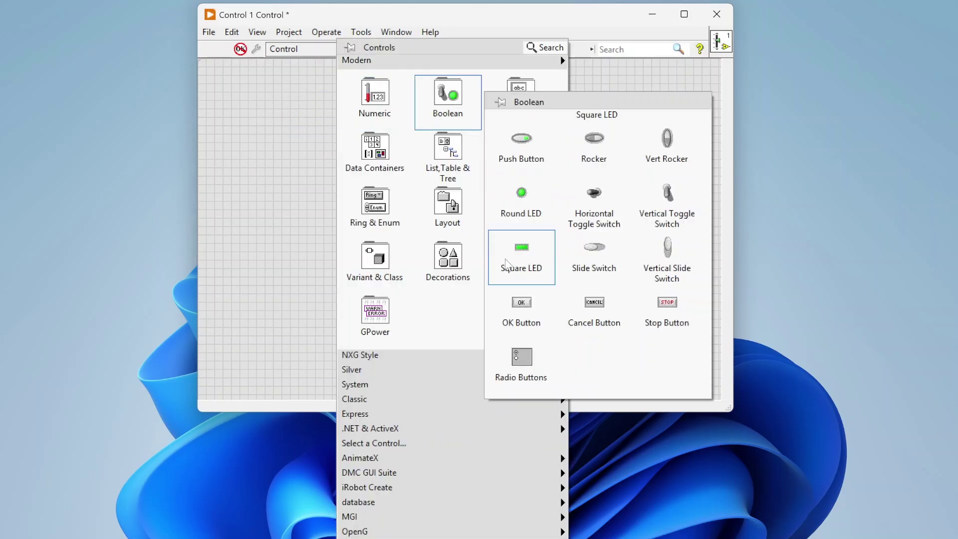
{"action": "left_click", "coordinate": [513, 312]}
{"action": "left_click", "coordinate": [346, 125]}
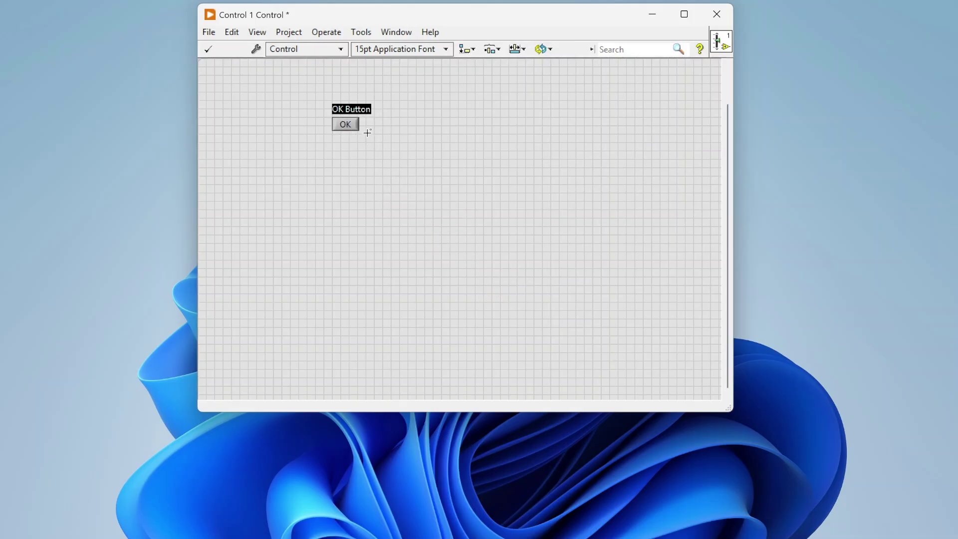
{"action": "left_click_drag", "start_coordinate": [359, 131], "coordinate": [424, 166]}
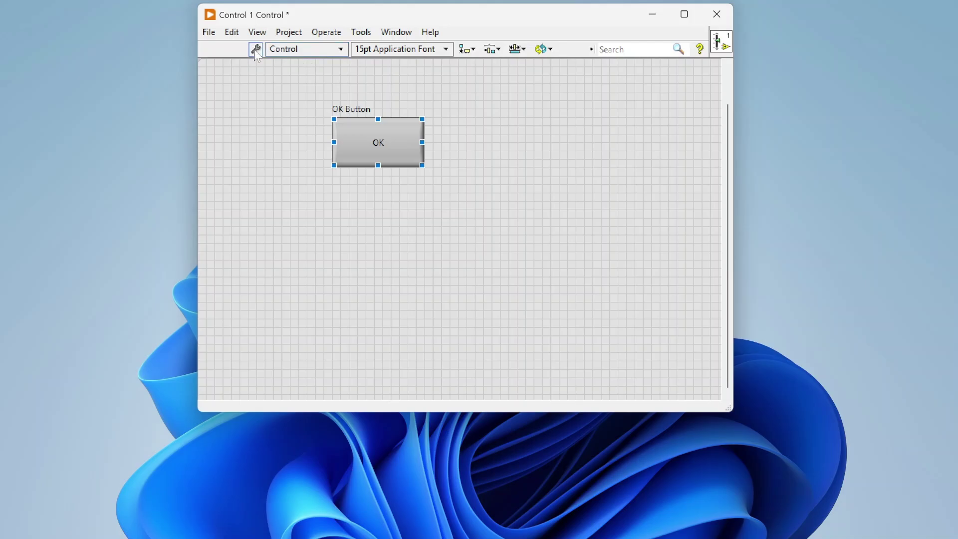
In Customize Mode, import Perspective-Button-Go-iconoff.png as the OK button's picture
{"action": "left_click", "coordinate": [254, 49]}
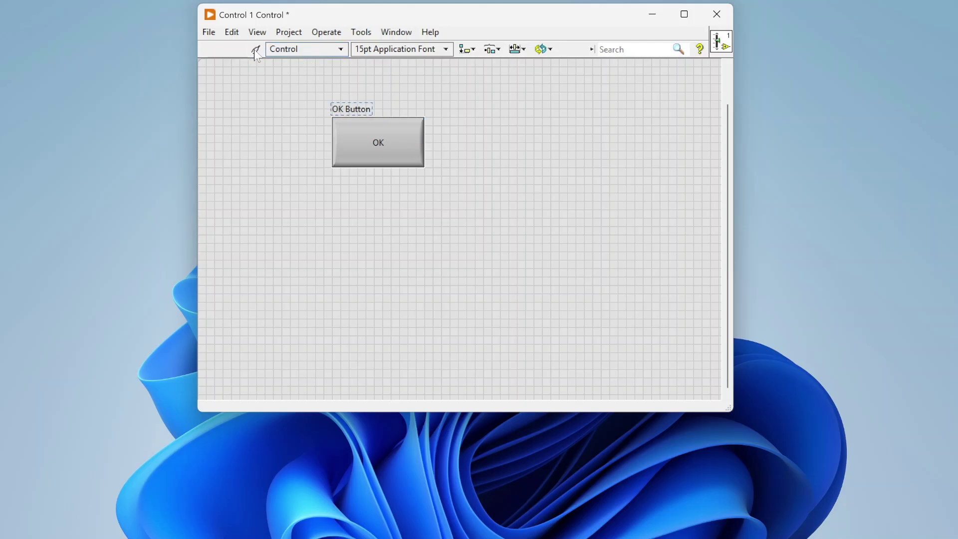
{"action": "right_click", "coordinate": [401, 134]}
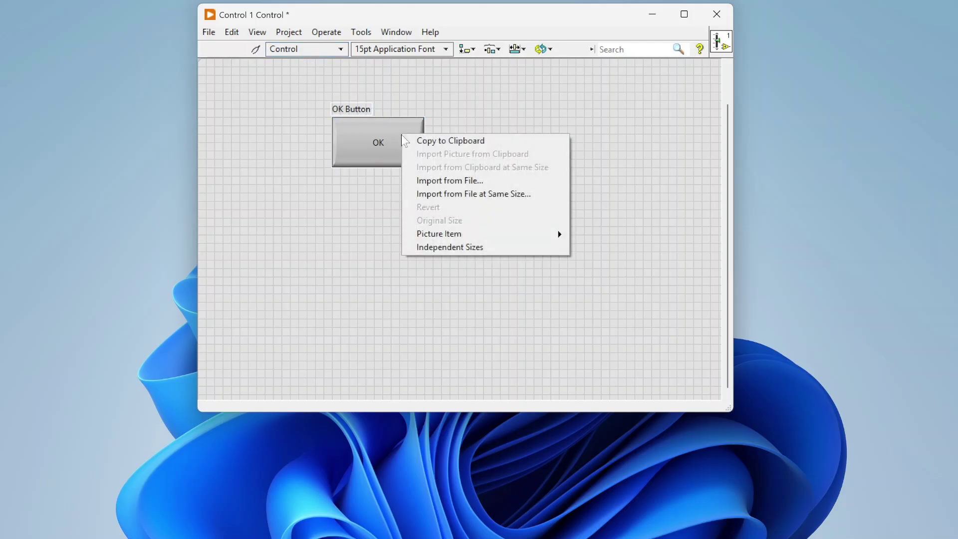
{"action": "left_click", "coordinate": [451, 193]}
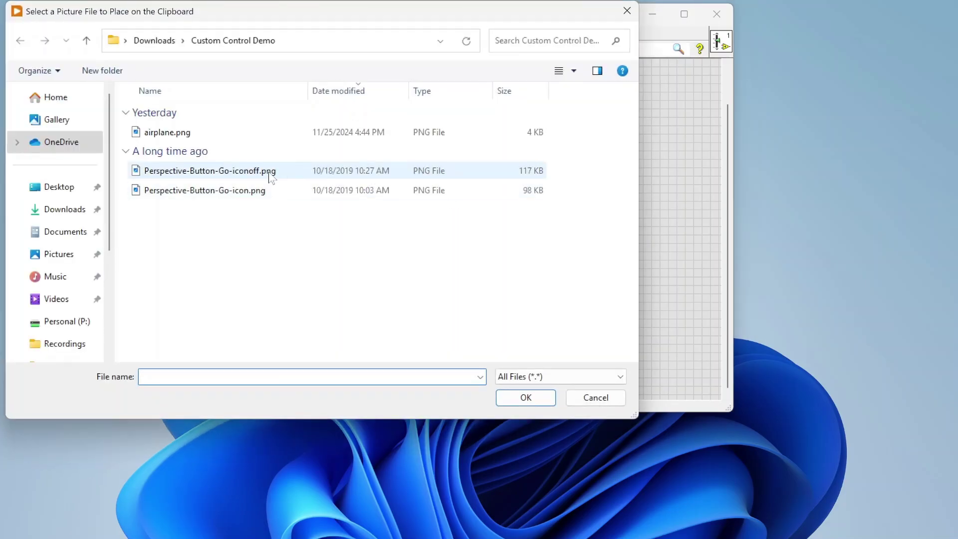
{"action": "left_click", "coordinate": [269, 171]}
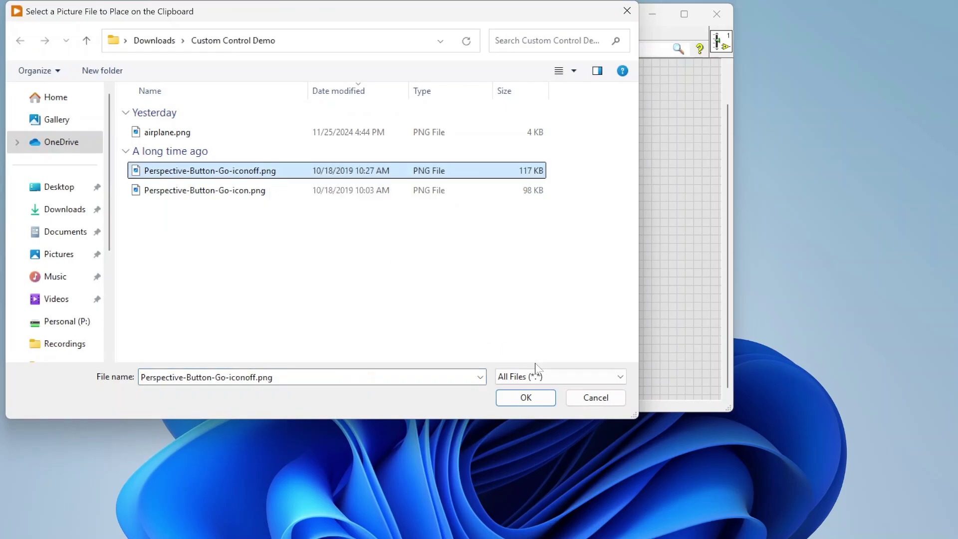
{"action": "left_click", "coordinate": [521, 397]}
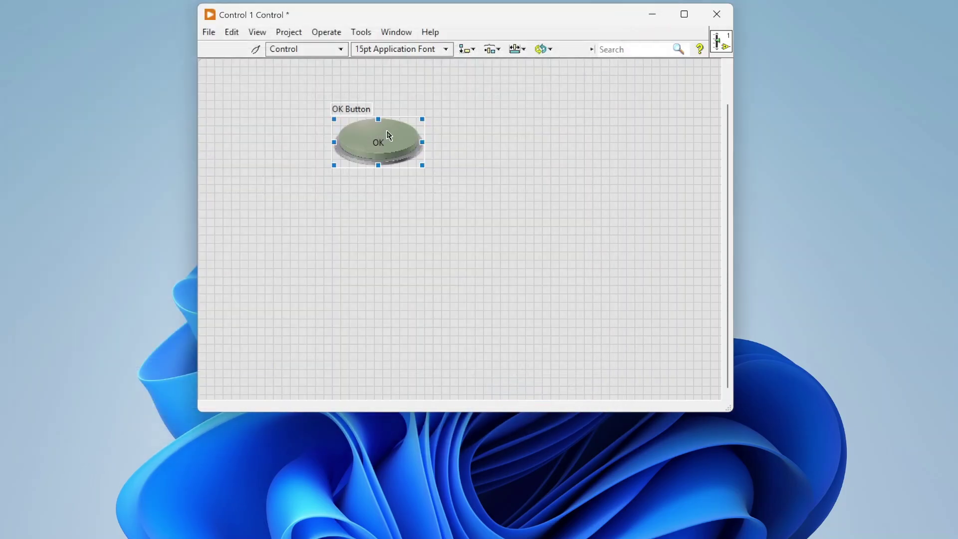
Repeatedly undo and redo to compare the imported round image with the original grey button
{"action": "left_click", "coordinate": [255, 49]}
{"action": "left_click", "coordinate": [379, 131]}
{"action": "key", "text": "ctrl+v"}
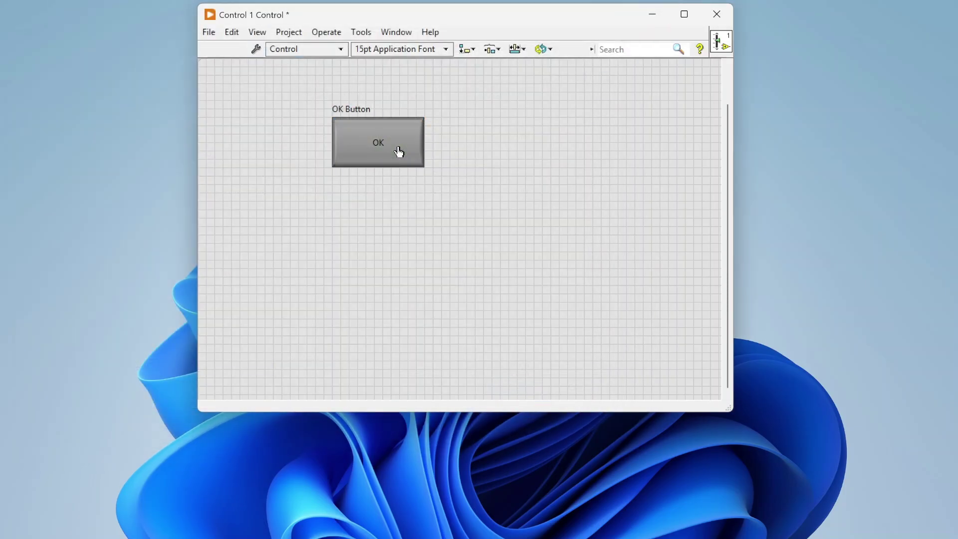
{"action": "key", "text": "ctrl+z"}
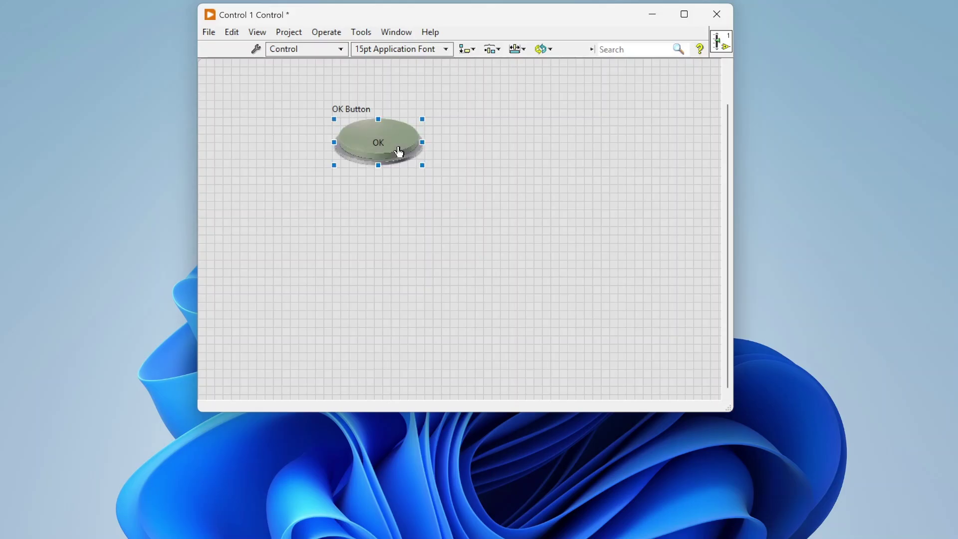
{"action": "key", "text": "ctrl+shift+z"}
{"action": "key", "text": "ctrl+z"}
{"action": "key", "text": "ctrl+shift+z"}
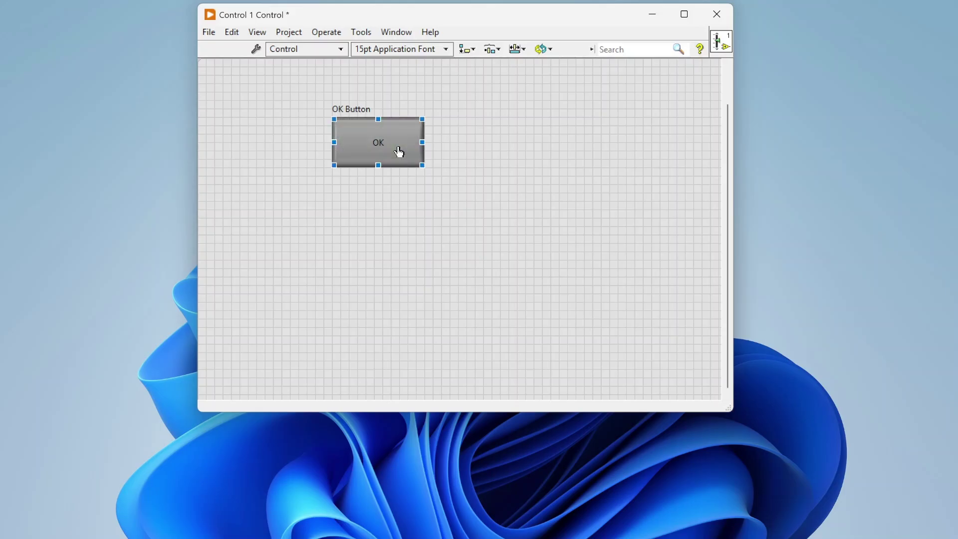
{"action": "key", "text": "ctrl+z"}
{"action": "key", "text": "ctrl+shift+z"}
{"action": "key", "text": "ctrl+z"}
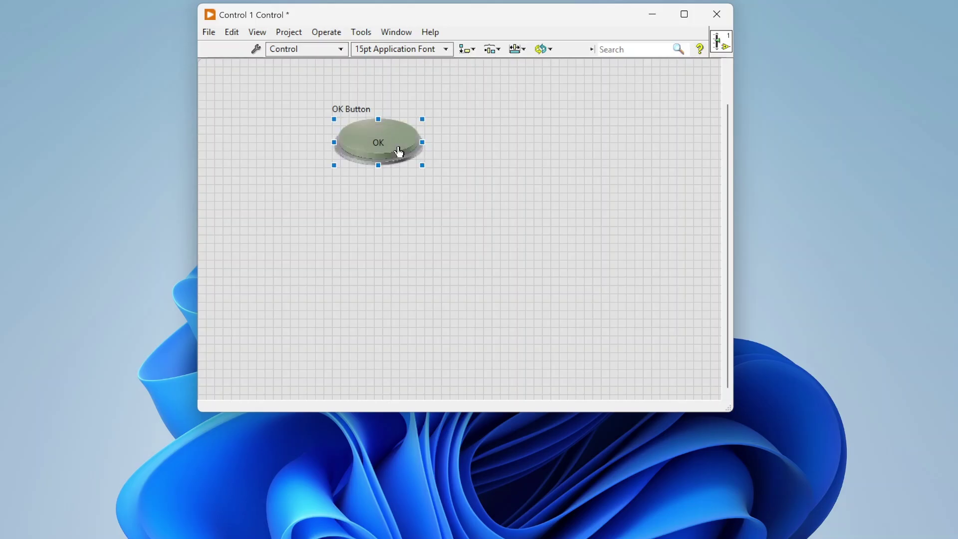
{"action": "key", "text": "ctrl+shift+z"}
{"action": "key", "text": "ctrl+z"}
{"action": "key", "text": "ctrl+shift+z"}
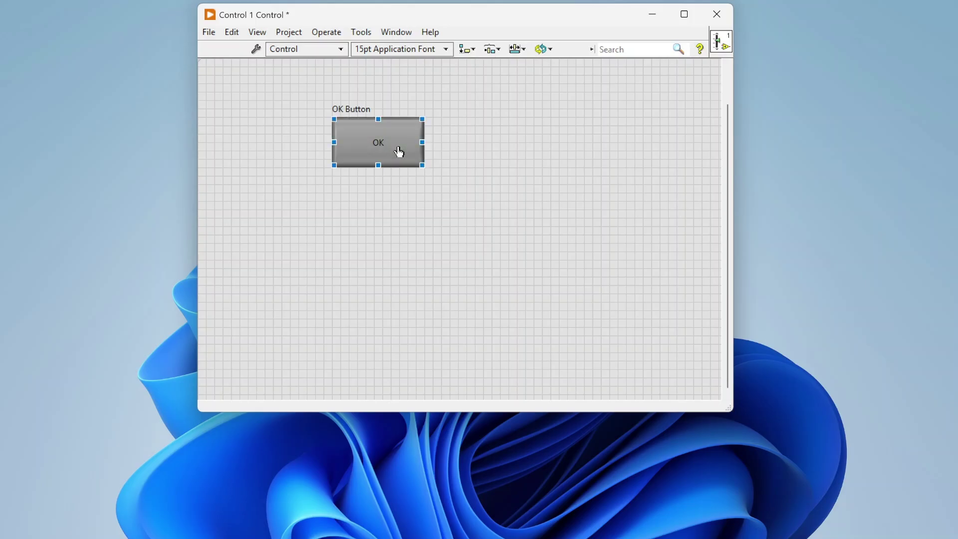
{"action": "key", "text": "ctrl+z"}
Revert the OK button to its plain grey rectangle and return to Customize Mode
{"action": "left_click", "coordinate": [256, 50]}
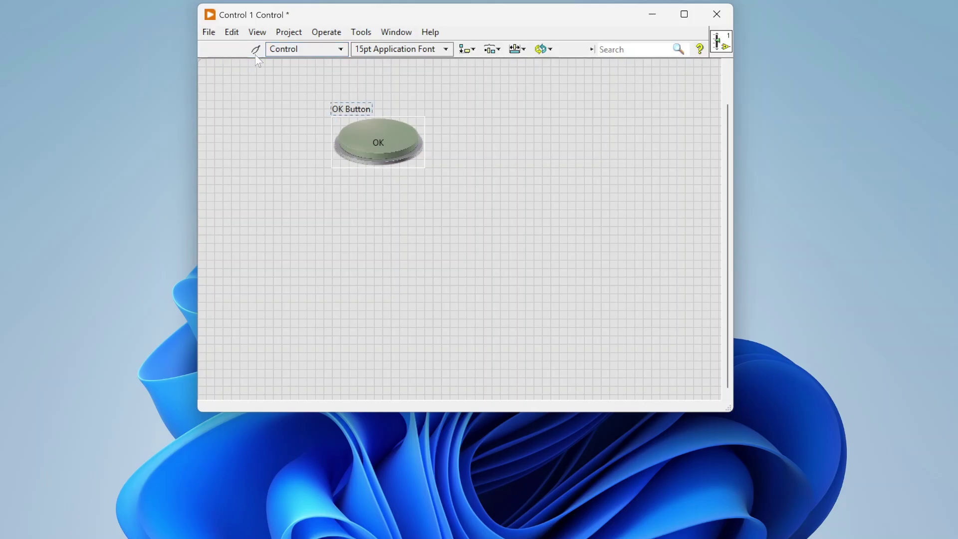
{"action": "left_click", "coordinate": [398, 149]}
{"action": "key", "text": "ctrl+shift+z"}
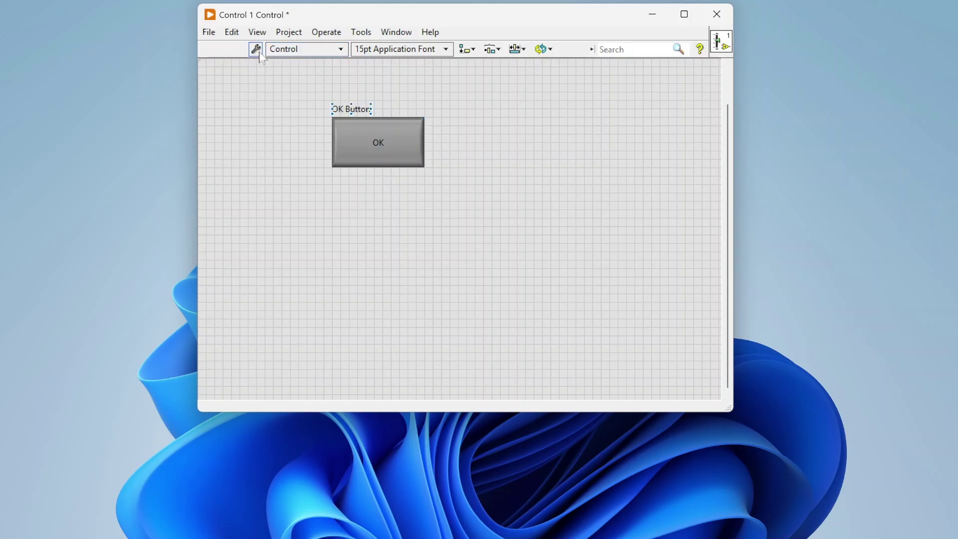
{"action": "left_click", "coordinate": [259, 52]}
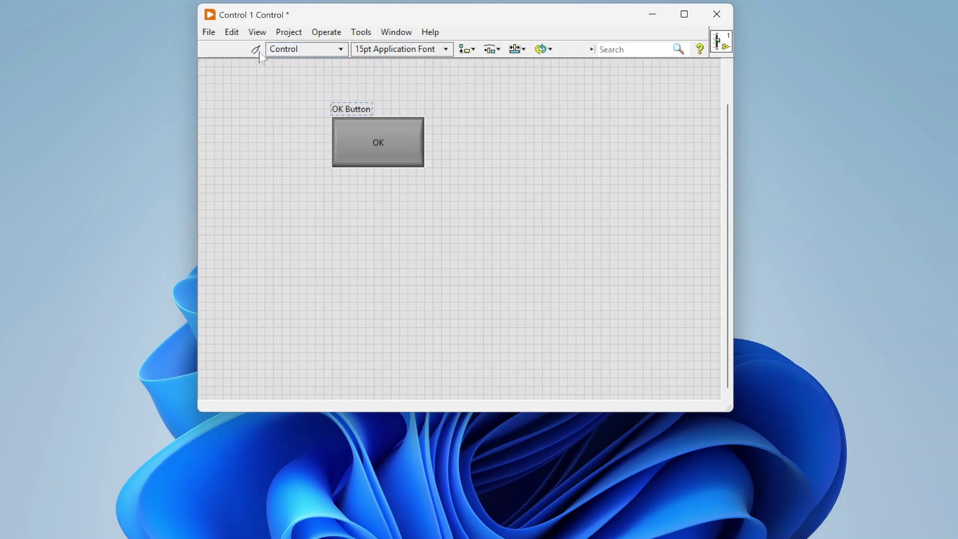
Import Perspective-Button-Go-icon.png as the OK button's picture
{"action": "right_click", "coordinate": [407, 136]}
{"action": "left_click", "coordinate": [451, 197]}
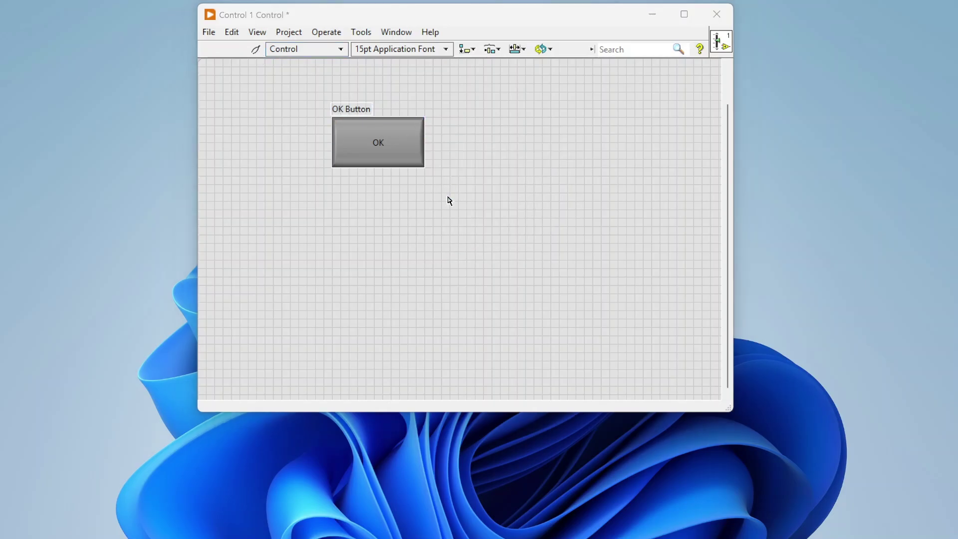
{"action": "left_click", "coordinate": [334, 186]}
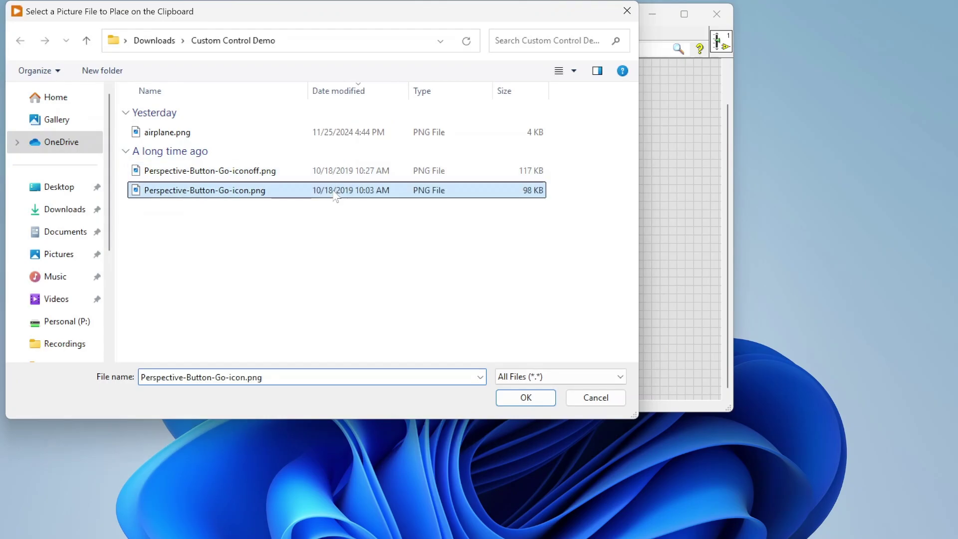
{"action": "left_click", "coordinate": [525, 398]}
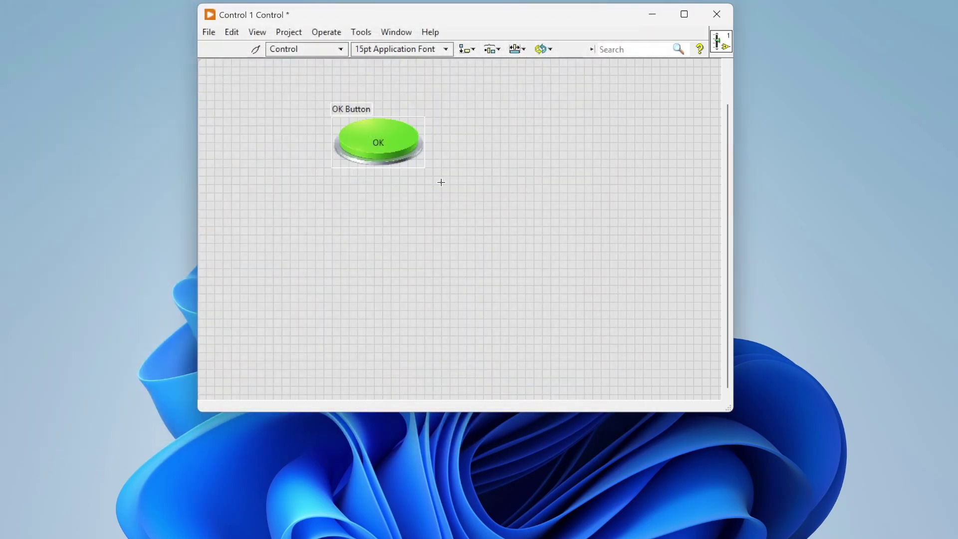
Compare the green image against the original via undo/redo, then re-enter Customize Mode
{"action": "left_click", "coordinate": [258, 52]}
{"action": "left_click", "coordinate": [395, 132]}
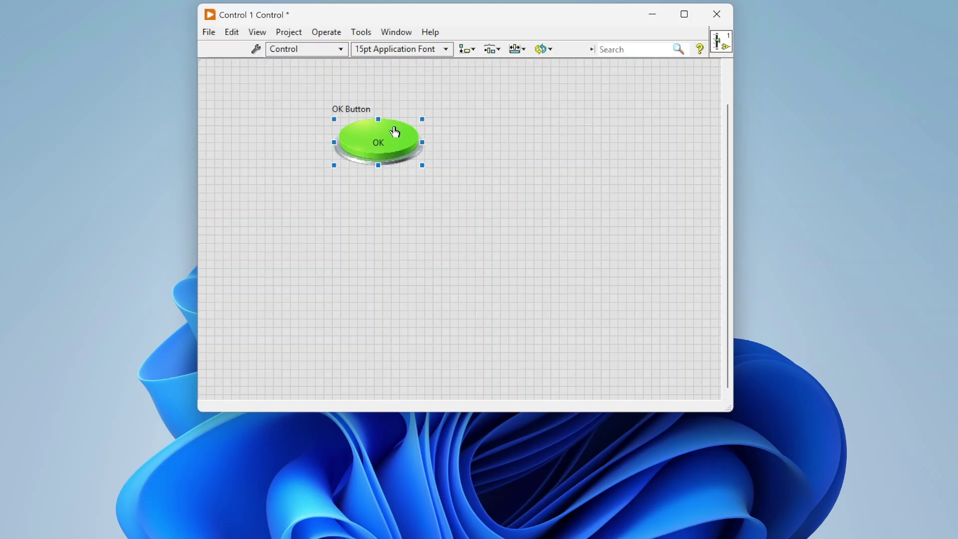
{"action": "left_click", "coordinate": [401, 136]}
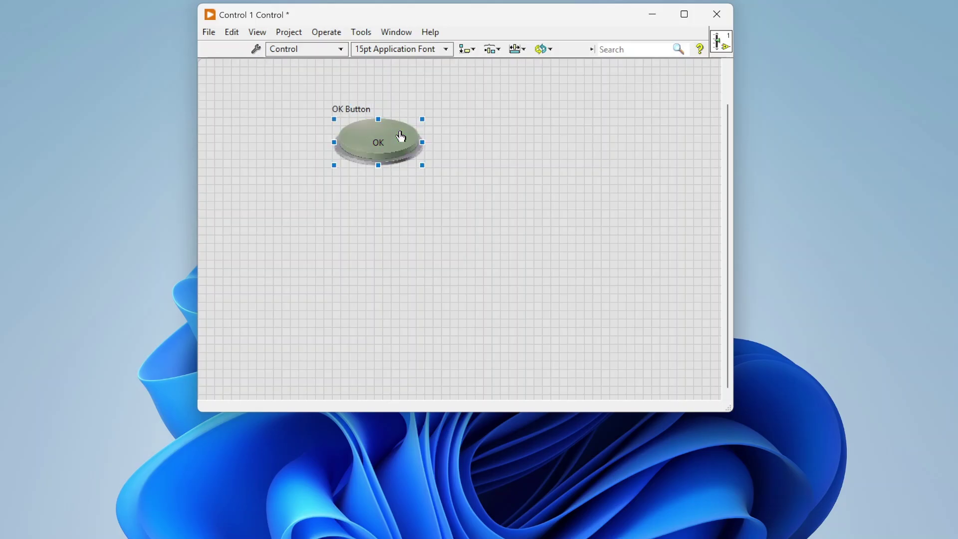
{"action": "key", "text": "ctrl+z"}
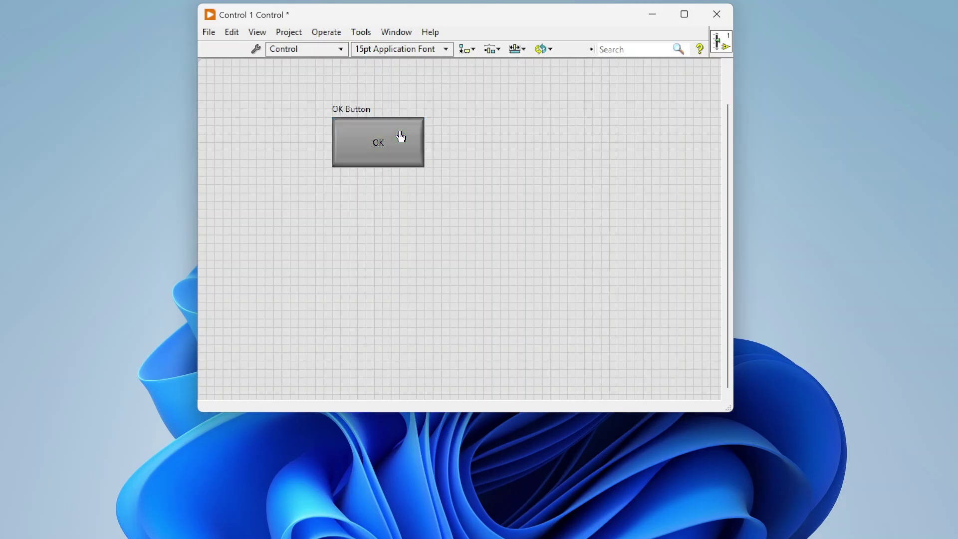
{"action": "key", "text": "ctrl+shift+z"}
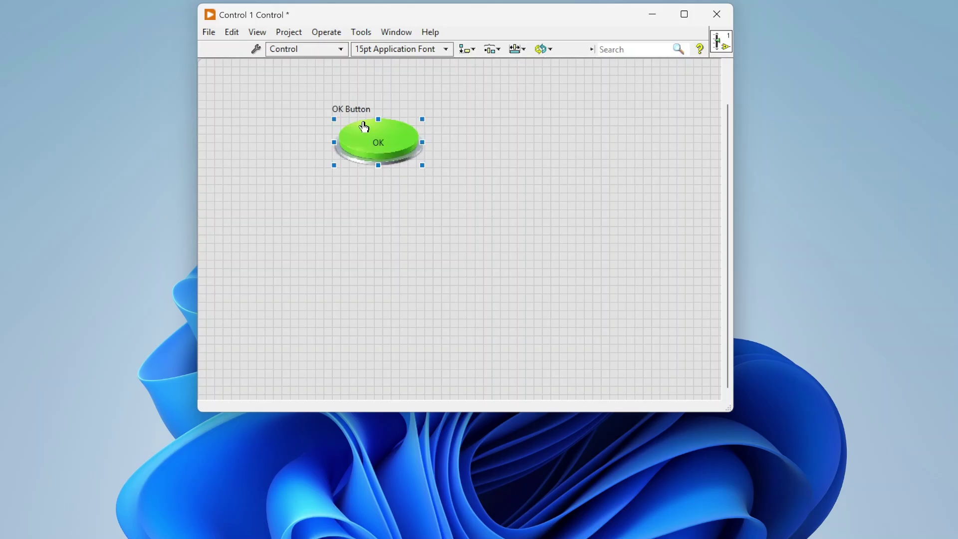
{"action": "key", "text": "ctrl+z"}
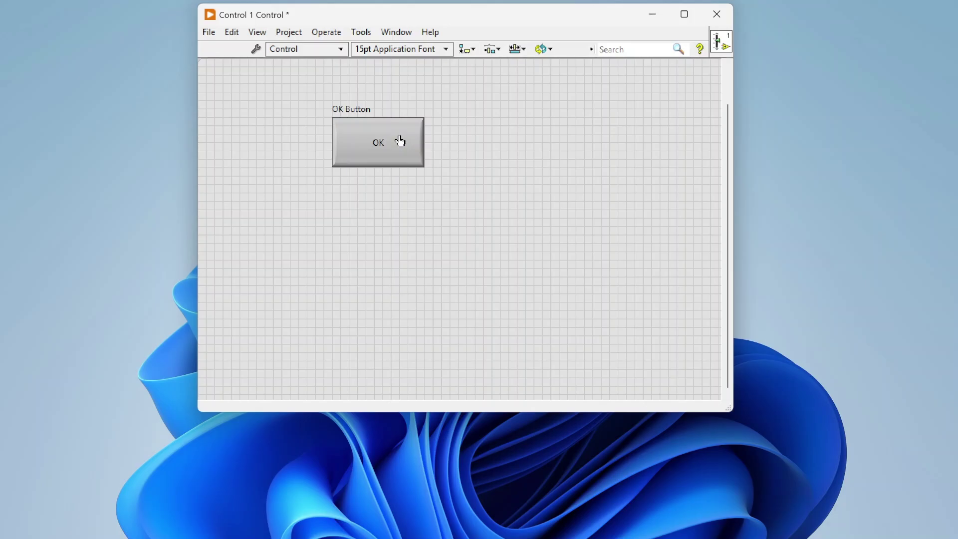
{"action": "key", "text": "ctrl+shift+z"}
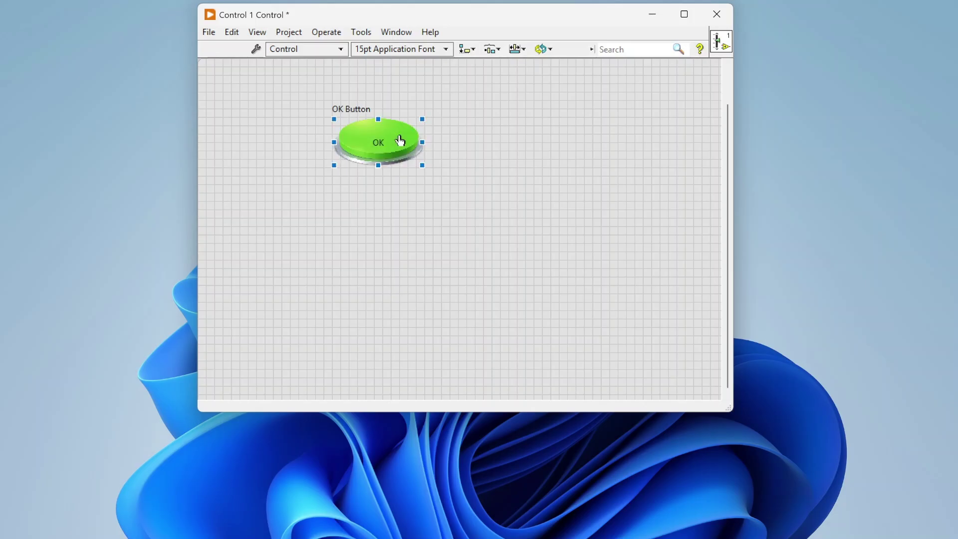
{"action": "key", "text": "ctrl+z"}
{"action": "left_click", "coordinate": [256, 49]}
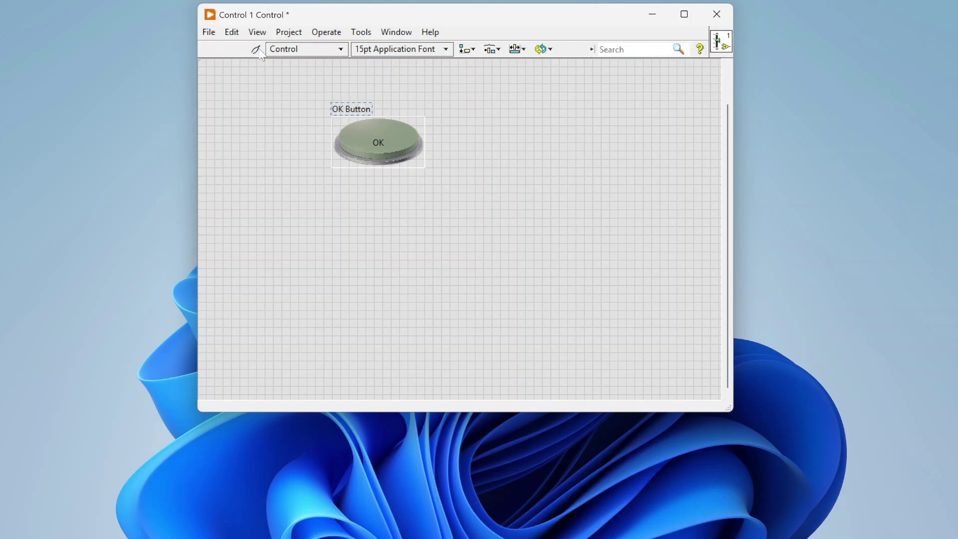
{"action": "left_click", "coordinate": [382, 127]}
Replace the third picture item with Perspective-Button-Go-iconoff.png imported at same size
{"action": "right_click", "coordinate": [391, 134]}
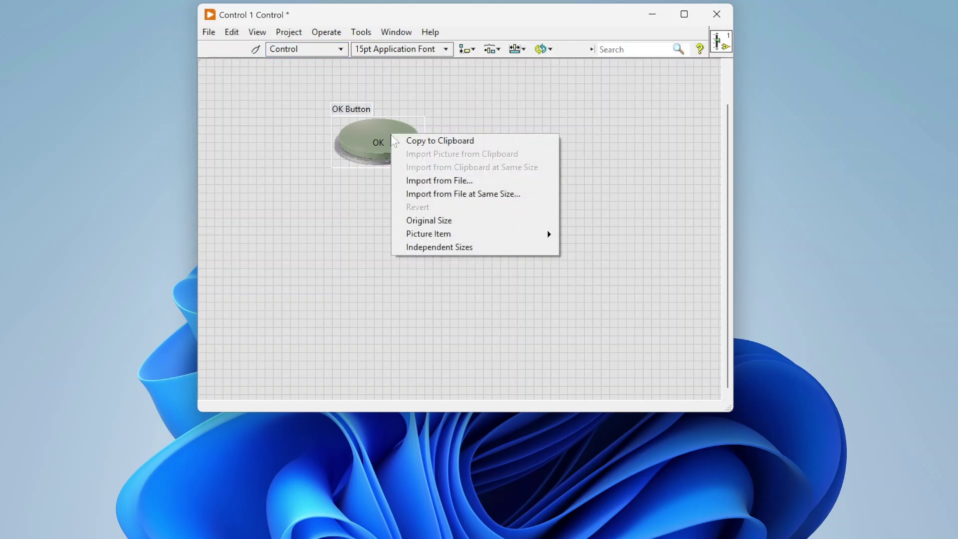
{"action": "mouse_move", "coordinate": [493, 239]}
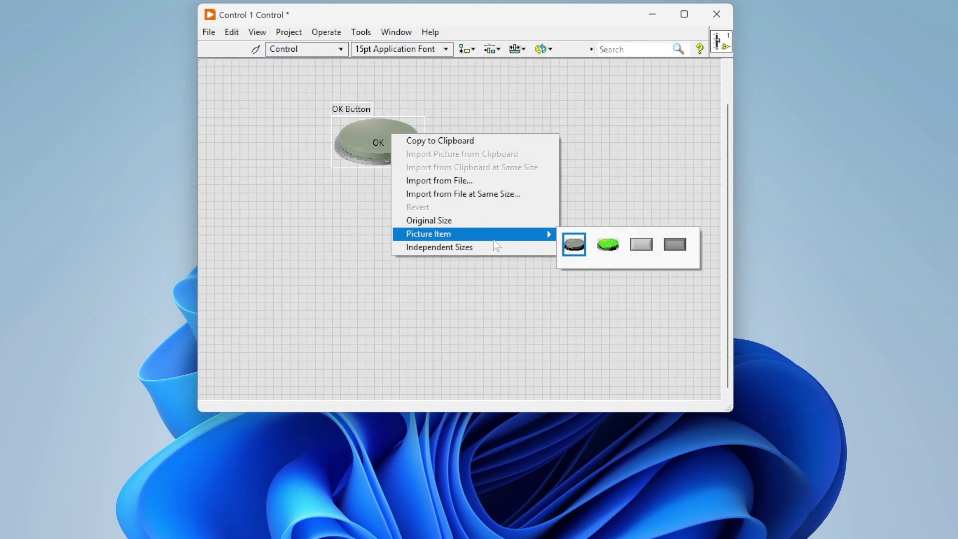
{"action": "left_click", "coordinate": [640, 252]}
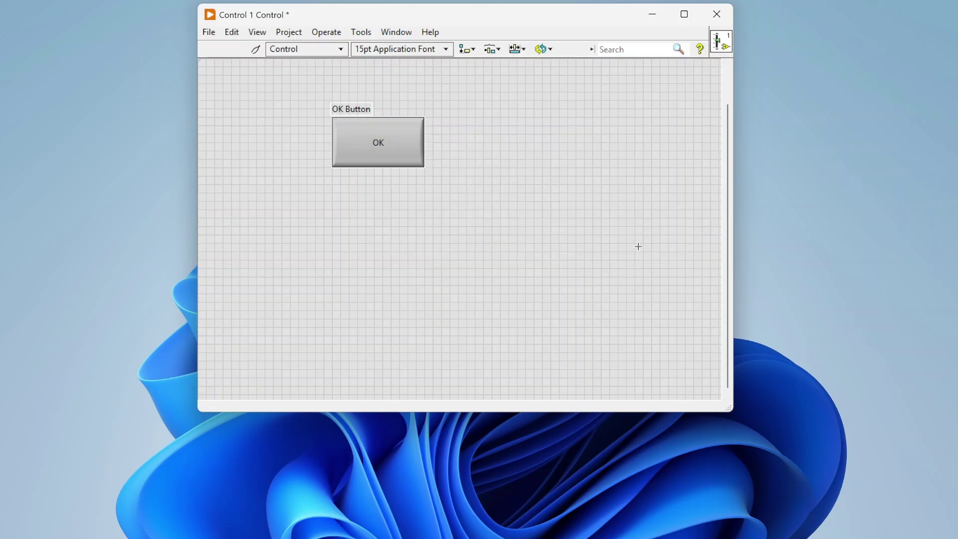
{"action": "right_click", "coordinate": [407, 147]}
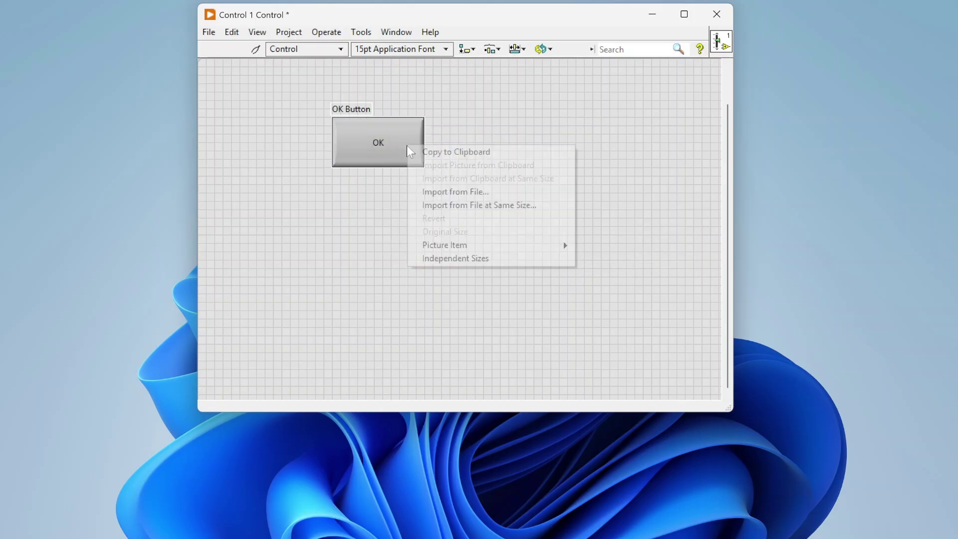
{"action": "left_click", "coordinate": [486, 205]}
{"action": "left_click", "coordinate": [367, 171]}
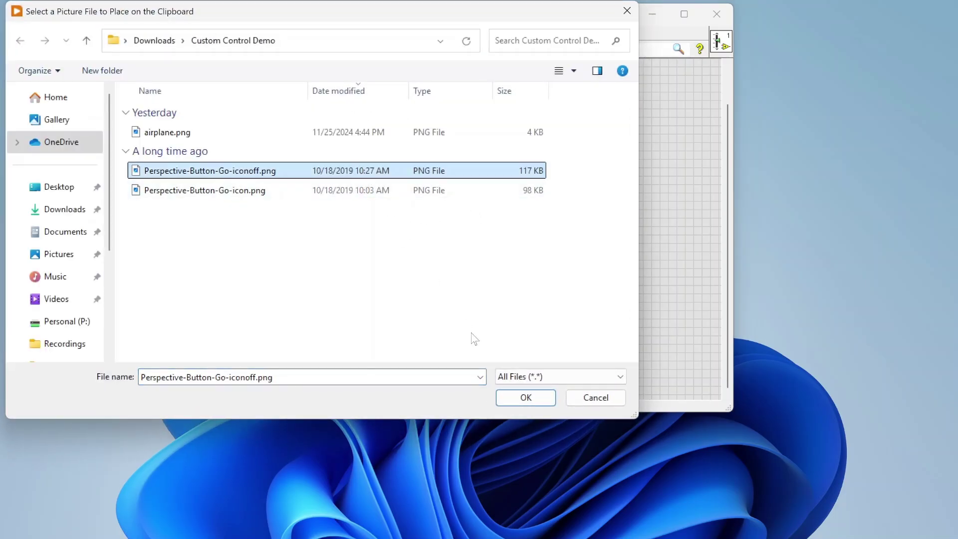
{"action": "left_click", "coordinate": [519, 399]}
{"action": "left_click", "coordinate": [413, 144]}
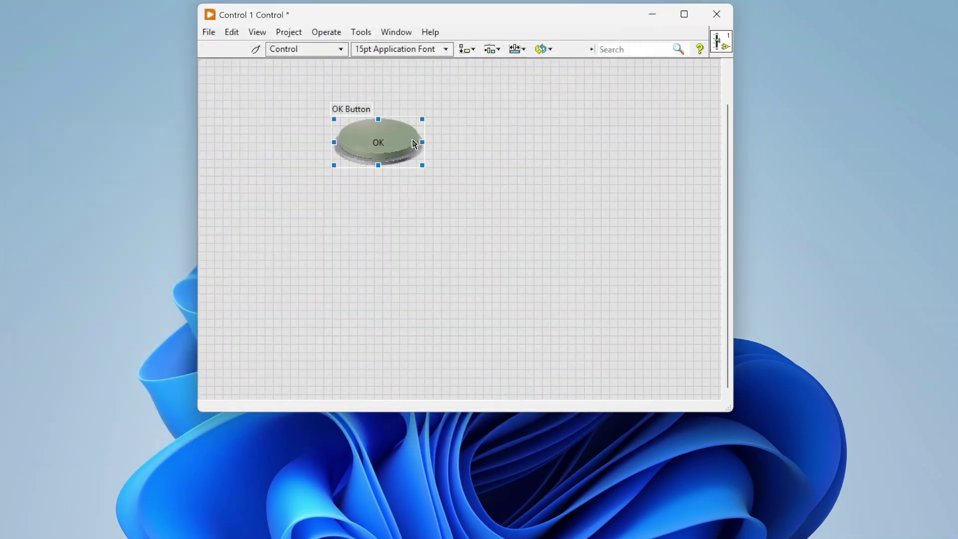
Replace the fourth picture item with Perspective-Button-Go-icon.png at same size and exit customize mode
{"action": "right_click", "coordinate": [387, 134]}
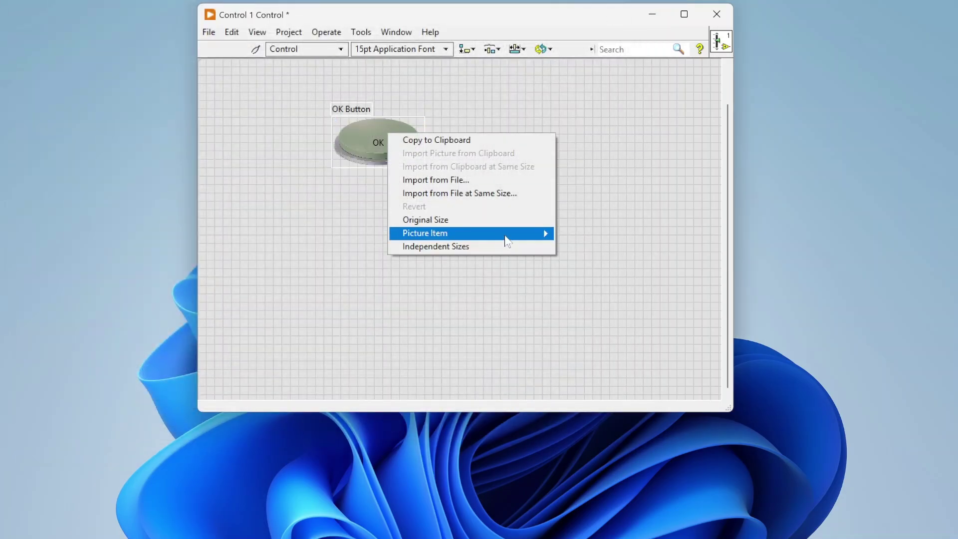
{"action": "left_click", "coordinate": [670, 244]}
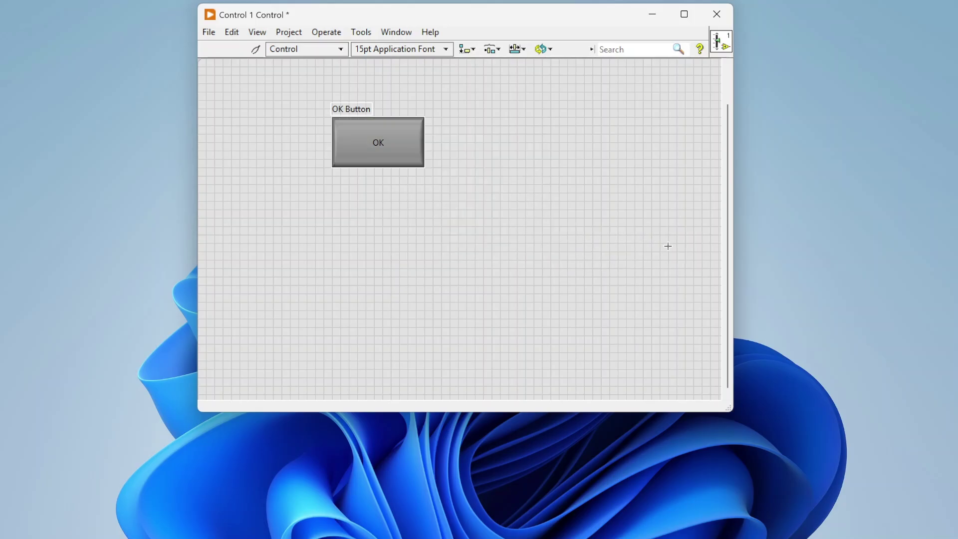
{"action": "right_click", "coordinate": [398, 148]}
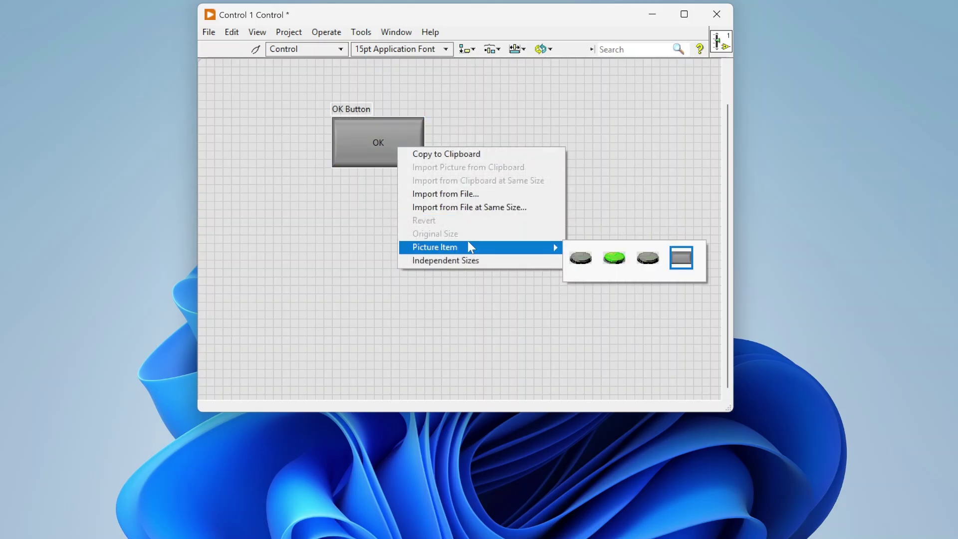
{"action": "left_click", "coordinate": [487, 208]}
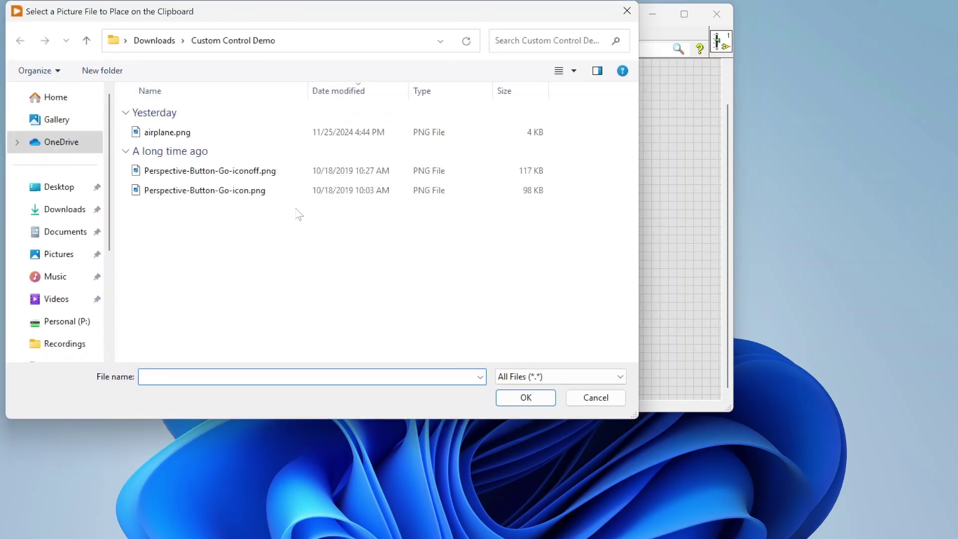
{"action": "left_click", "coordinate": [285, 191]}
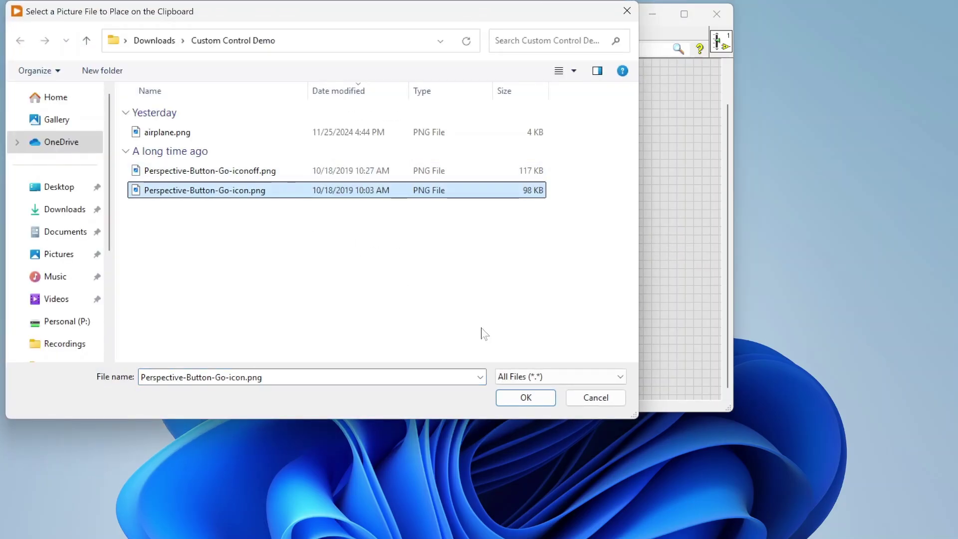
{"action": "left_click", "coordinate": [538, 401]}
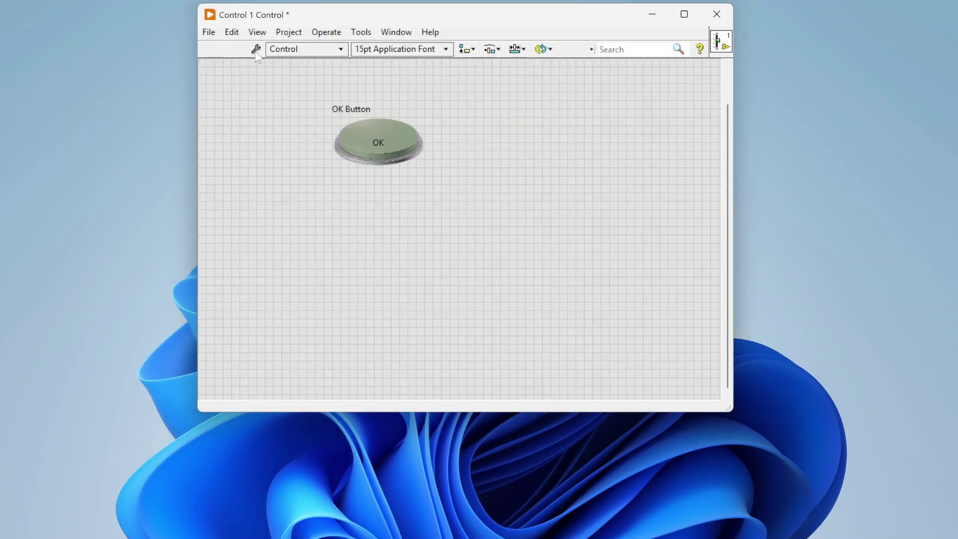
{"action": "left_click", "coordinate": [401, 142]}
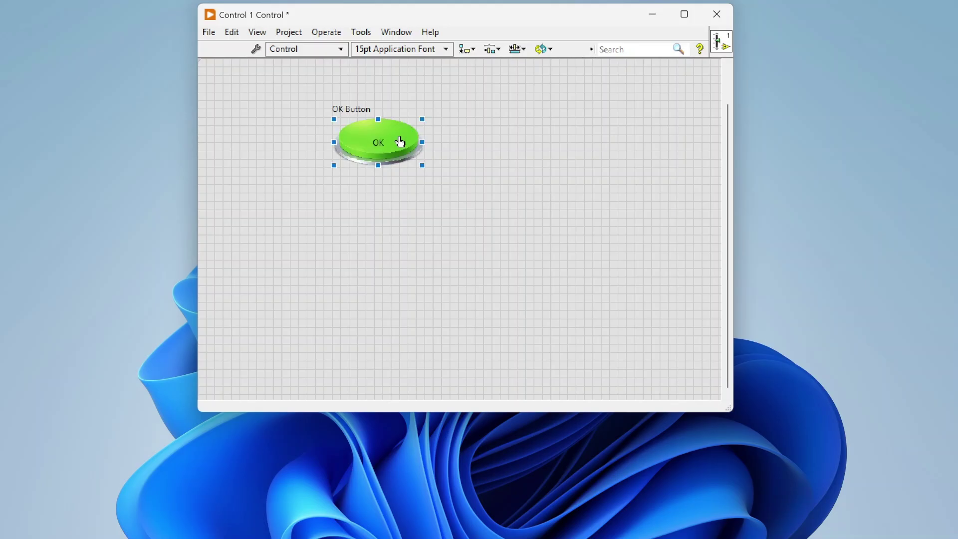
Enable multiple Boolean strings with On text 'On' and Off text 'Off'
{"action": "right_click", "coordinate": [400, 136]}
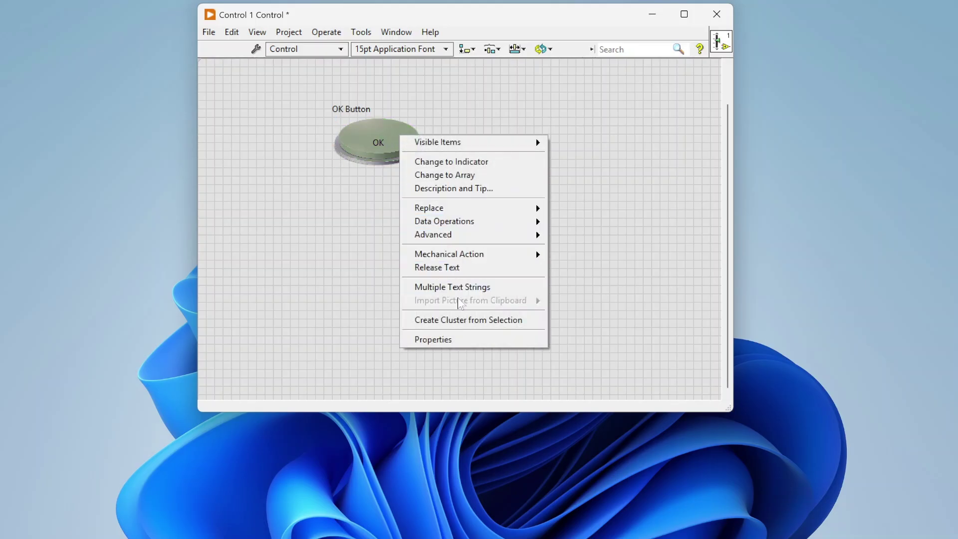
{"action": "left_click", "coordinate": [457, 338]}
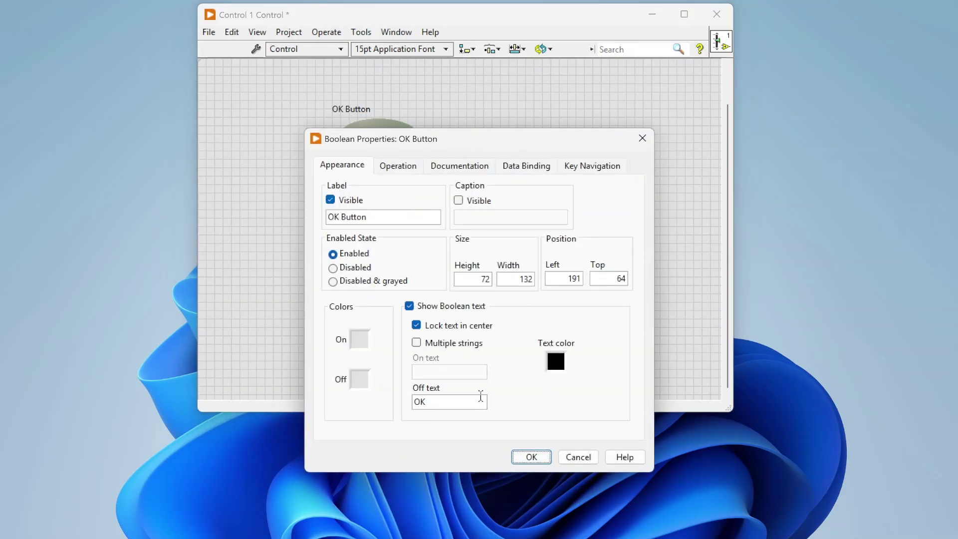
{"action": "left_click", "coordinate": [417, 343]}
{"action": "double_click", "coordinate": [448, 373]}
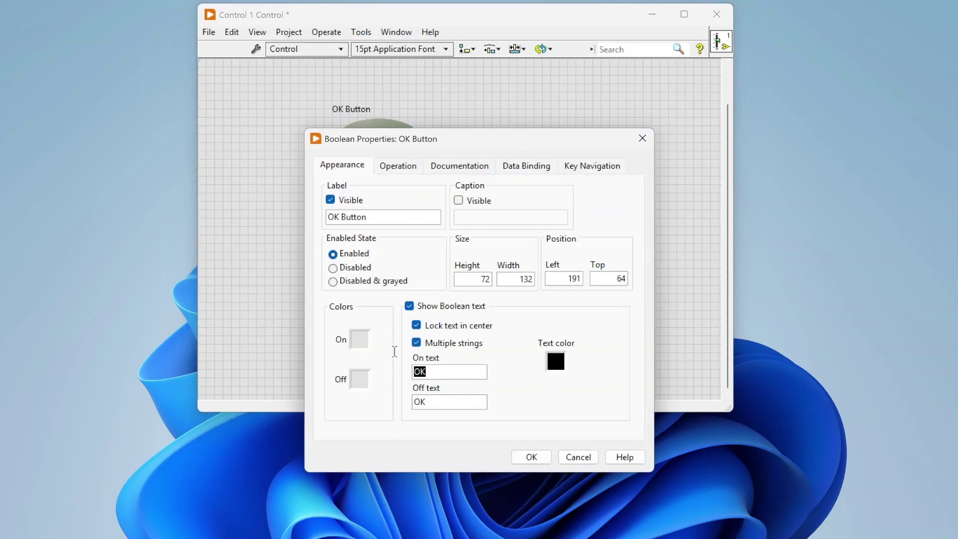
{"action": "type", "text": "On"}
{"action": "left_click_drag", "start_coordinate": [428, 401], "coordinate": [388, 403]}
{"action": "type", "text": "Off"}
{"action": "left_click", "coordinate": [531, 458]}
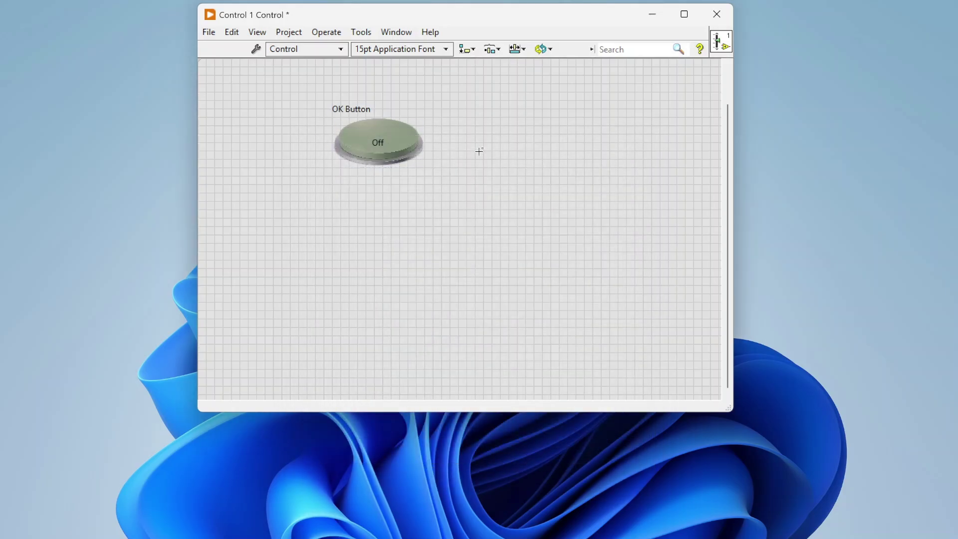
Toggle the button on and off, then centre the 'OK Button' label above it
{"action": "left_click", "coordinate": [410, 146]}
{"action": "left_click", "coordinate": [411, 146]}
{"action": "left_click", "coordinate": [371, 109]}
{"action": "left_click_drag", "start_coordinate": [363, 114], "coordinate": [389, 116]}
Toggle the button again to confirm it switches between its green and gray images
{"action": "left_click", "coordinate": [375, 136]}
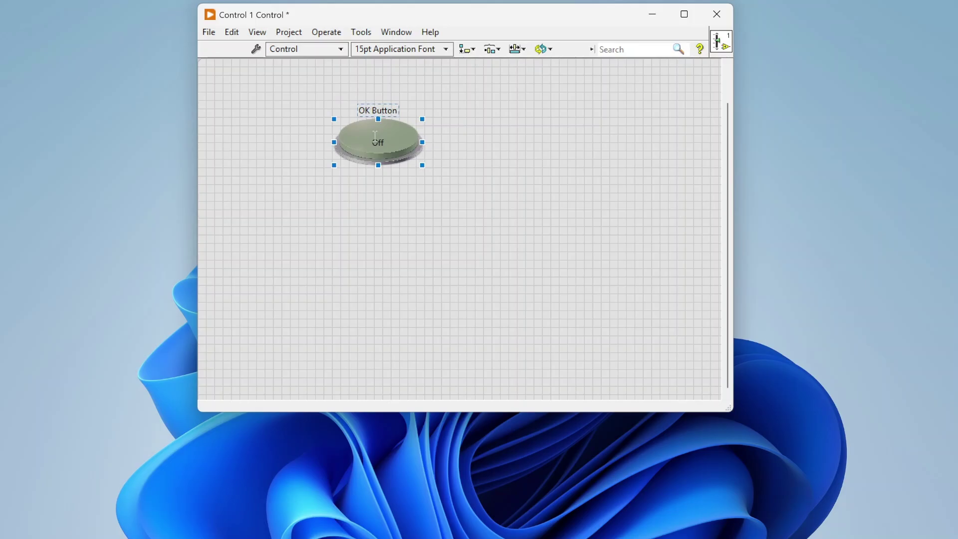
{"action": "left_click", "coordinate": [401, 146]}
{"action": "left_click", "coordinate": [401, 146]}
{"action": "left_click", "coordinate": [419, 141]}
{"action": "left_click", "coordinate": [394, 141]}
{"action": "left_click", "coordinate": [394, 141]}
{"action": "left_click", "coordinate": [259, 83]}
Delete the OK button and browse the Controls > Numeric palette without placing anything
{"action": "left_click_drag", "start_coordinate": [258, 84], "coordinate": [384, 192]}
{"action": "key", "text": "Delete"}
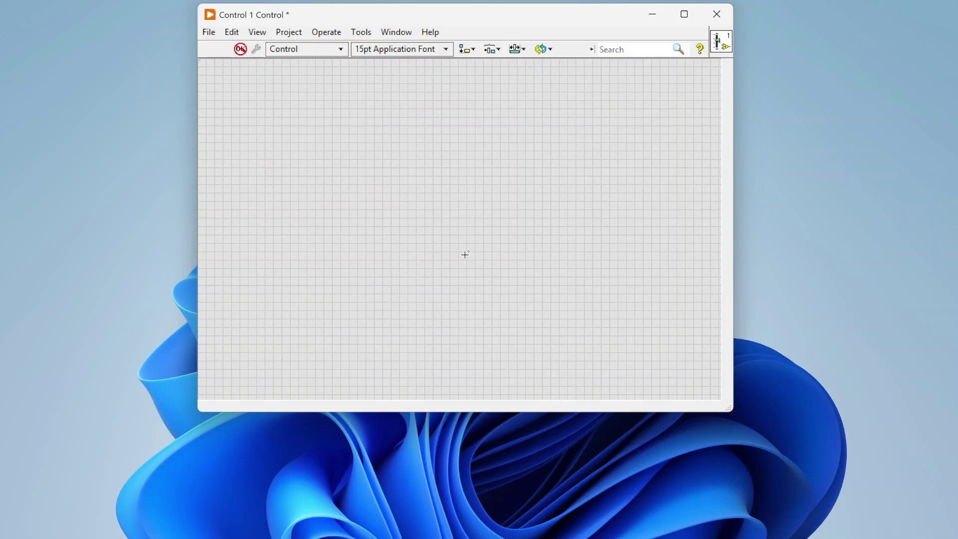
{"action": "right_click", "coordinate": [379, 134]}
{"action": "mouse_move", "coordinate": [448, 89]}
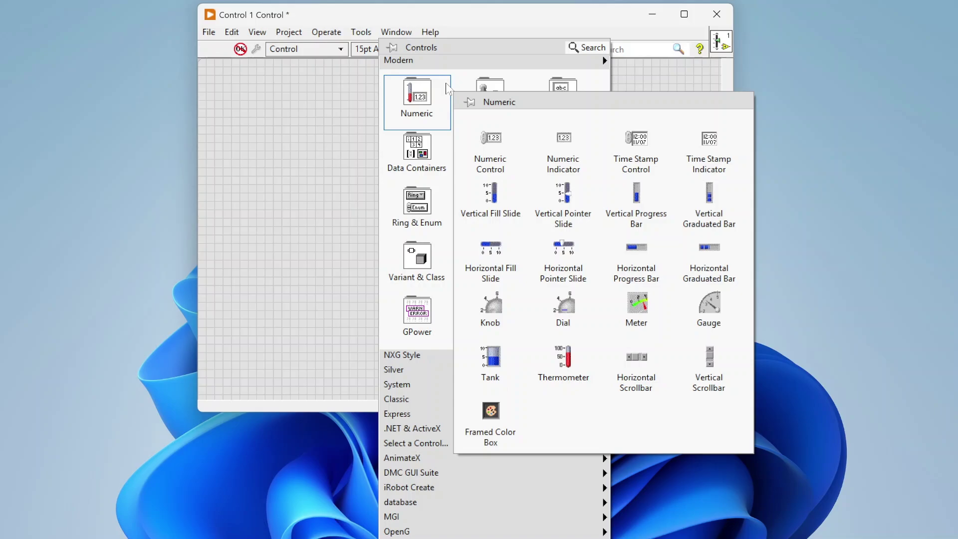
{"action": "left_click", "coordinate": [337, 118]}
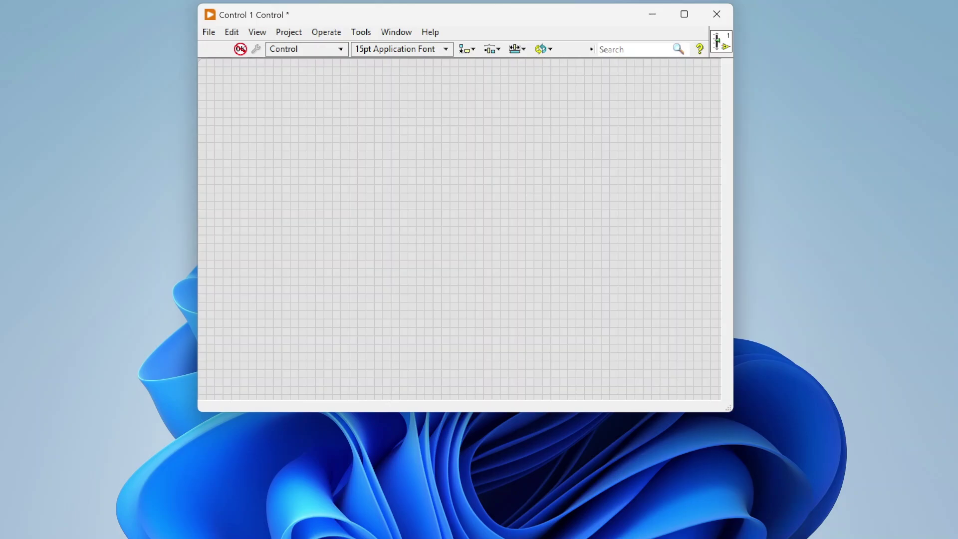
Leave the Control 1 window so the block diagram with the Main UI Loop shows
{"action": "left_click", "coordinate": [695, 489]}
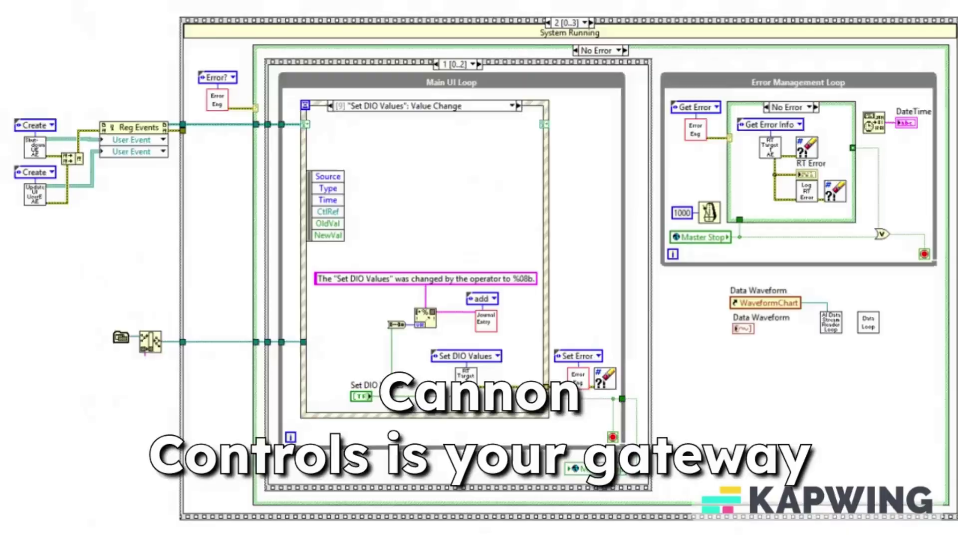